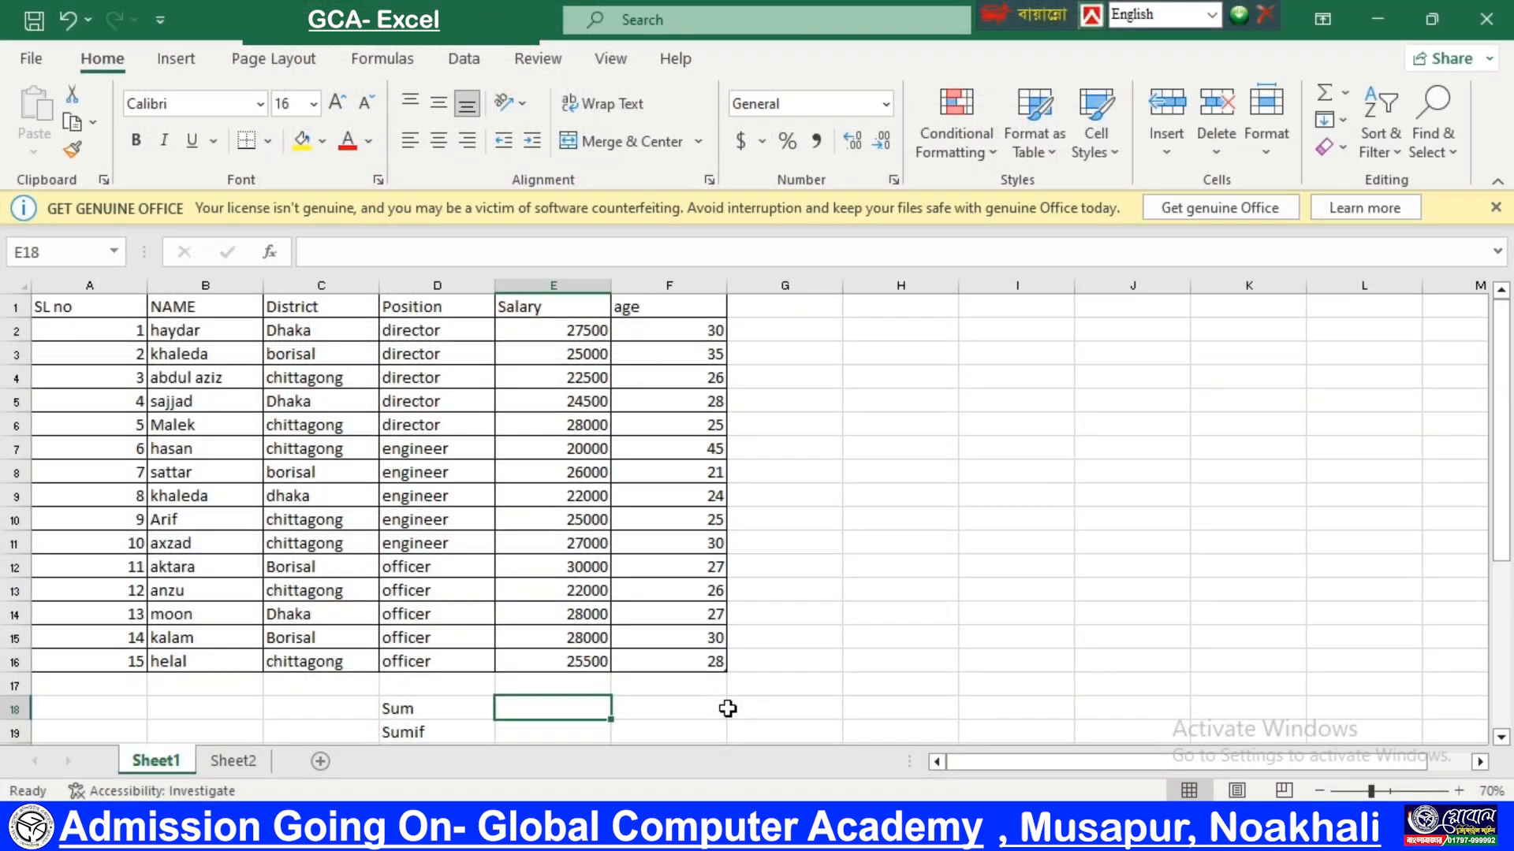
# Examine the table's column headings in row 1, from SL no through age.
pyautogui.click(115, 314)
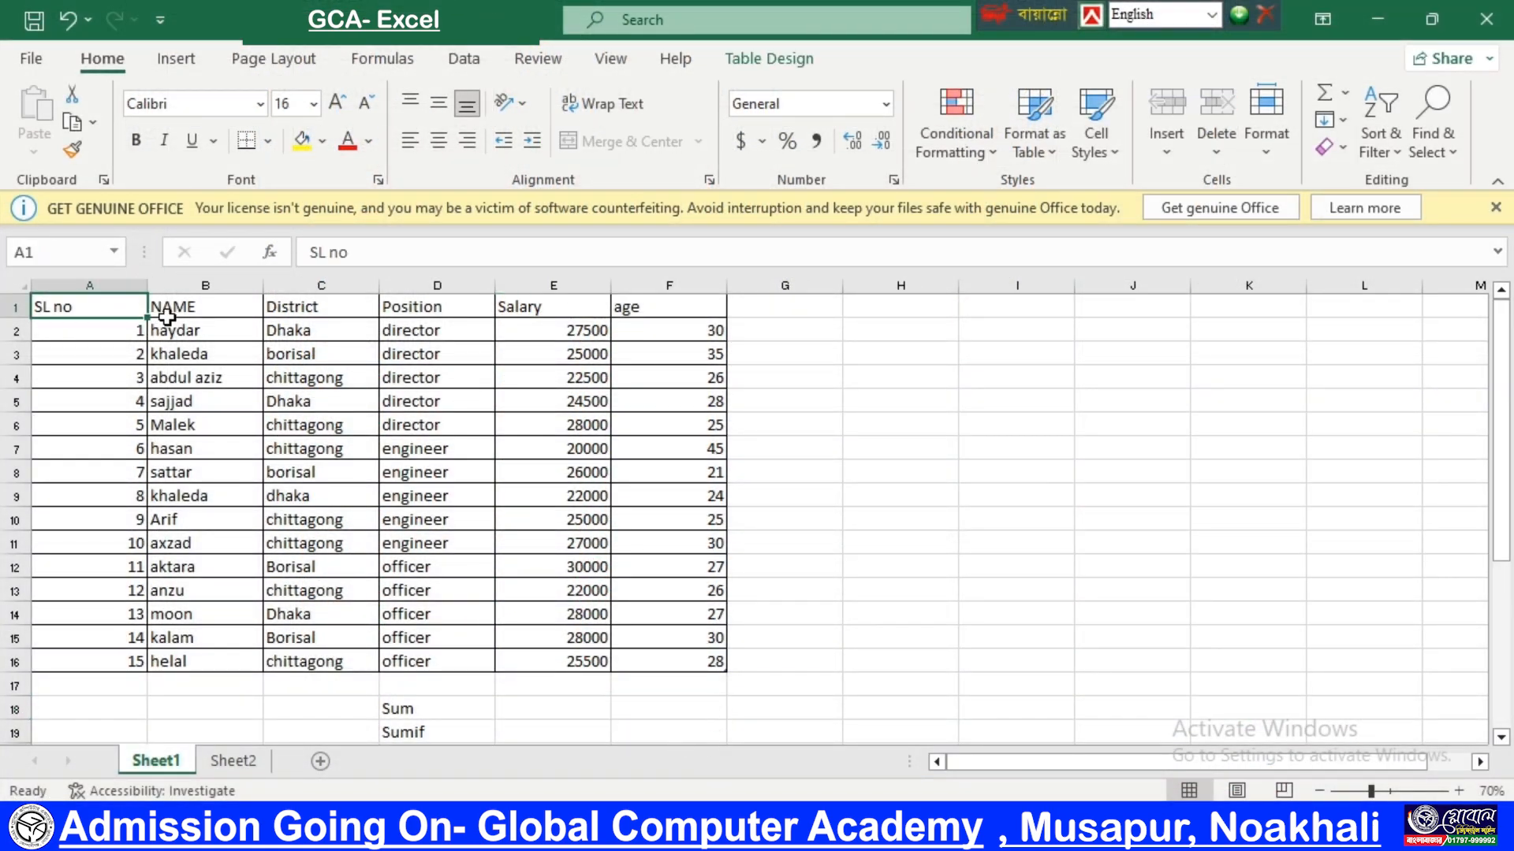
pyautogui.click(208, 313)
pyautogui.click(320, 307)
pyautogui.click(460, 308)
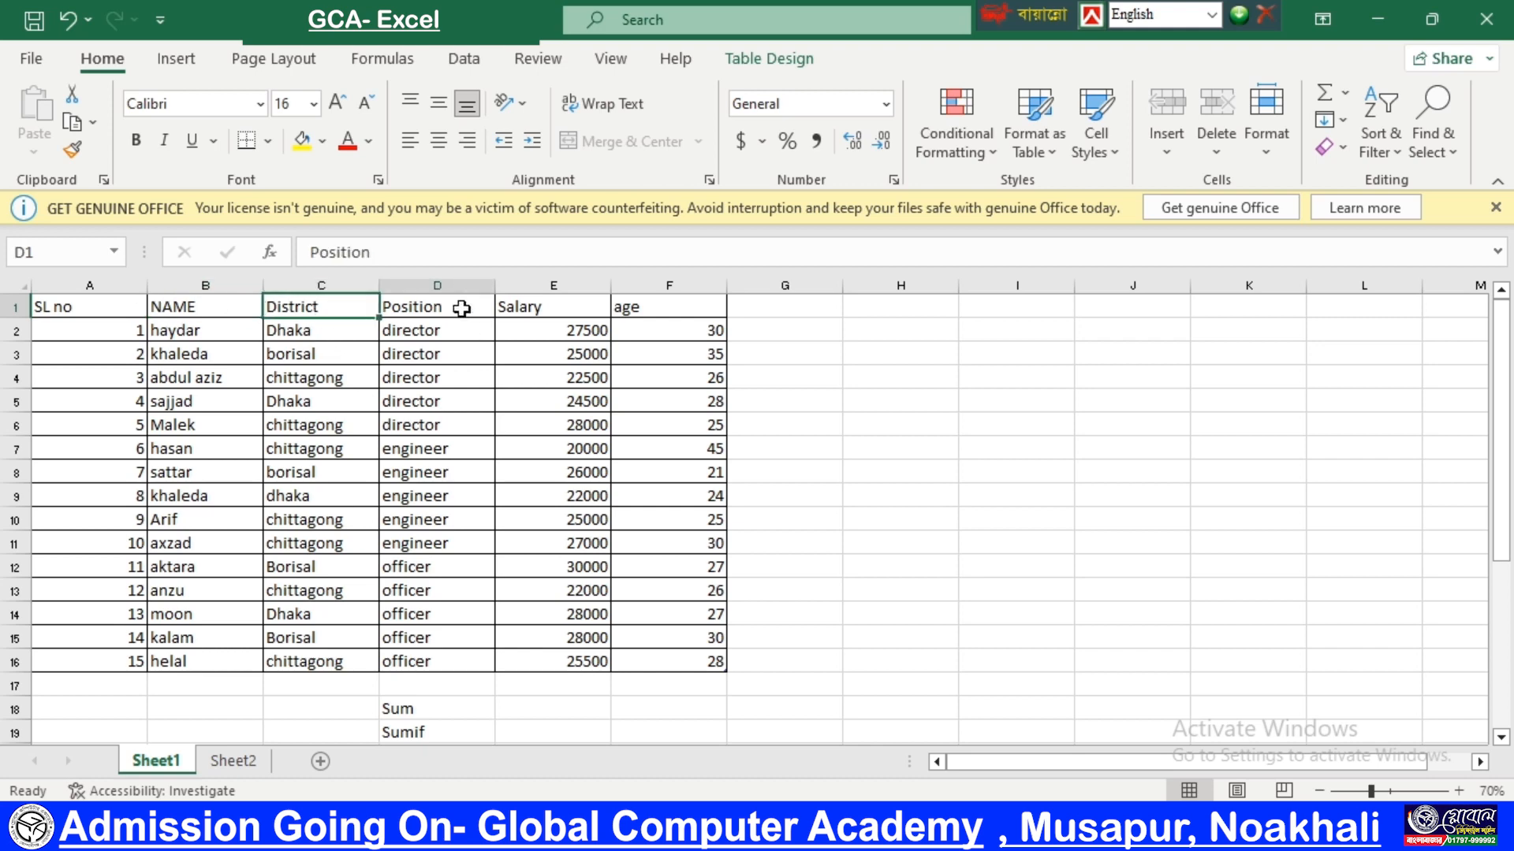
pyautogui.click(561, 312)
pyautogui.click(664, 311)
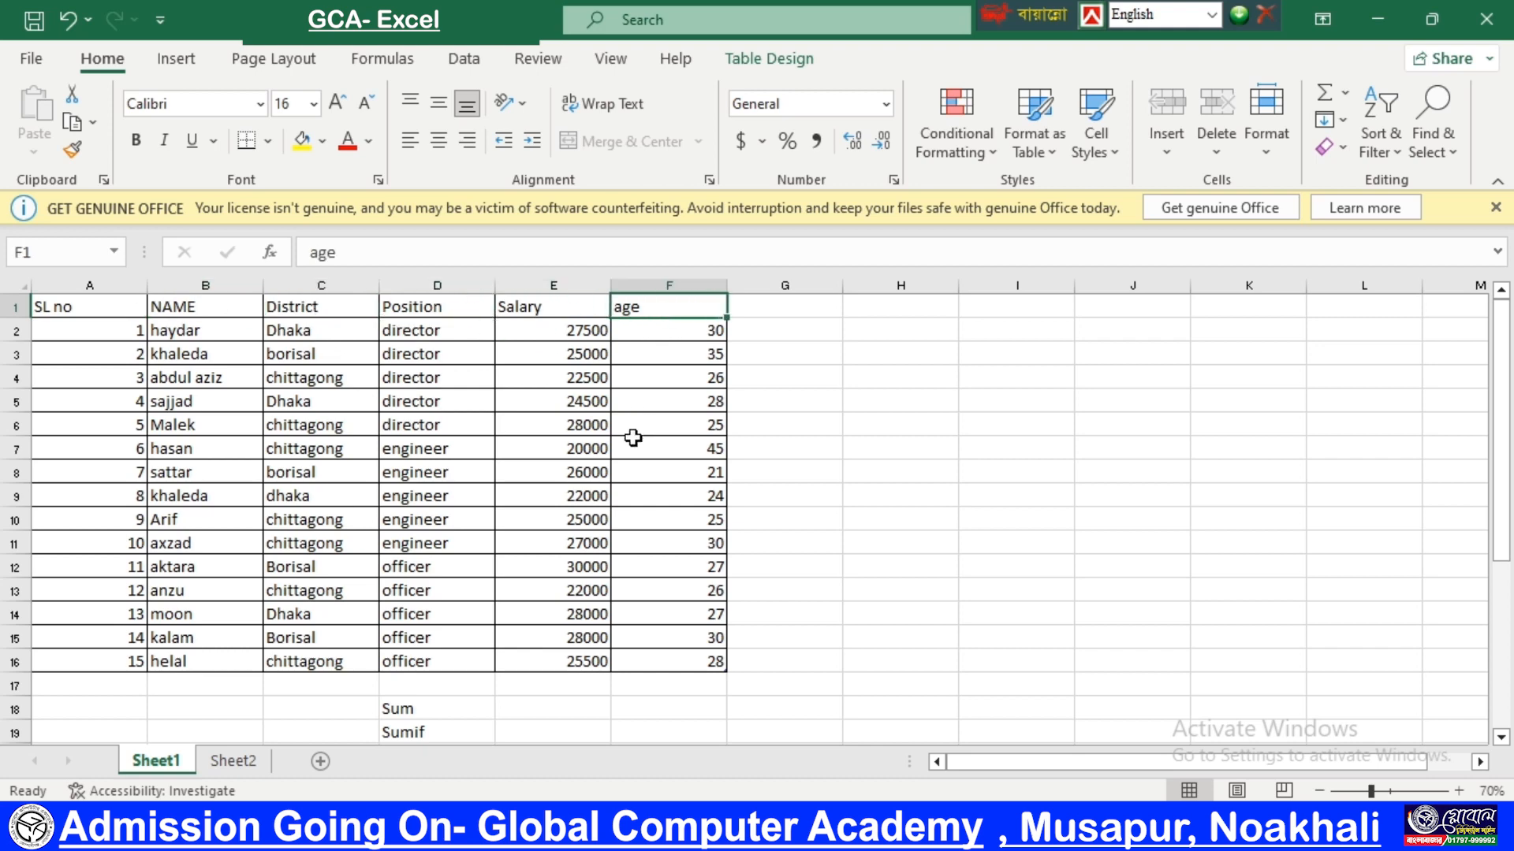
# Enter a SUM formula in E18 that totals the Salary values in E2:E16.
pyautogui.click(560, 708)
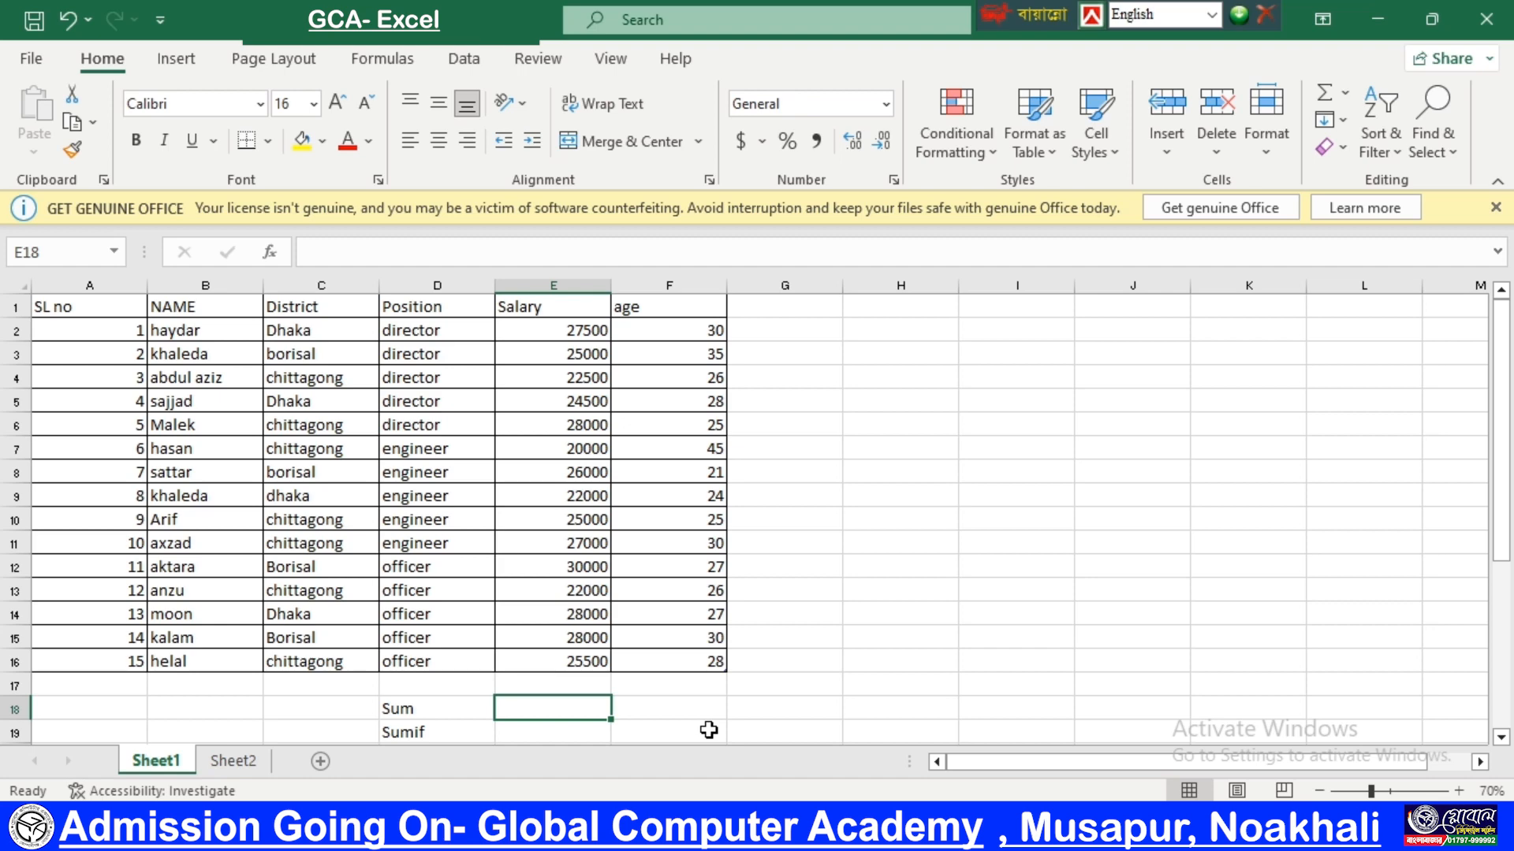
pyautogui.write('=sum')
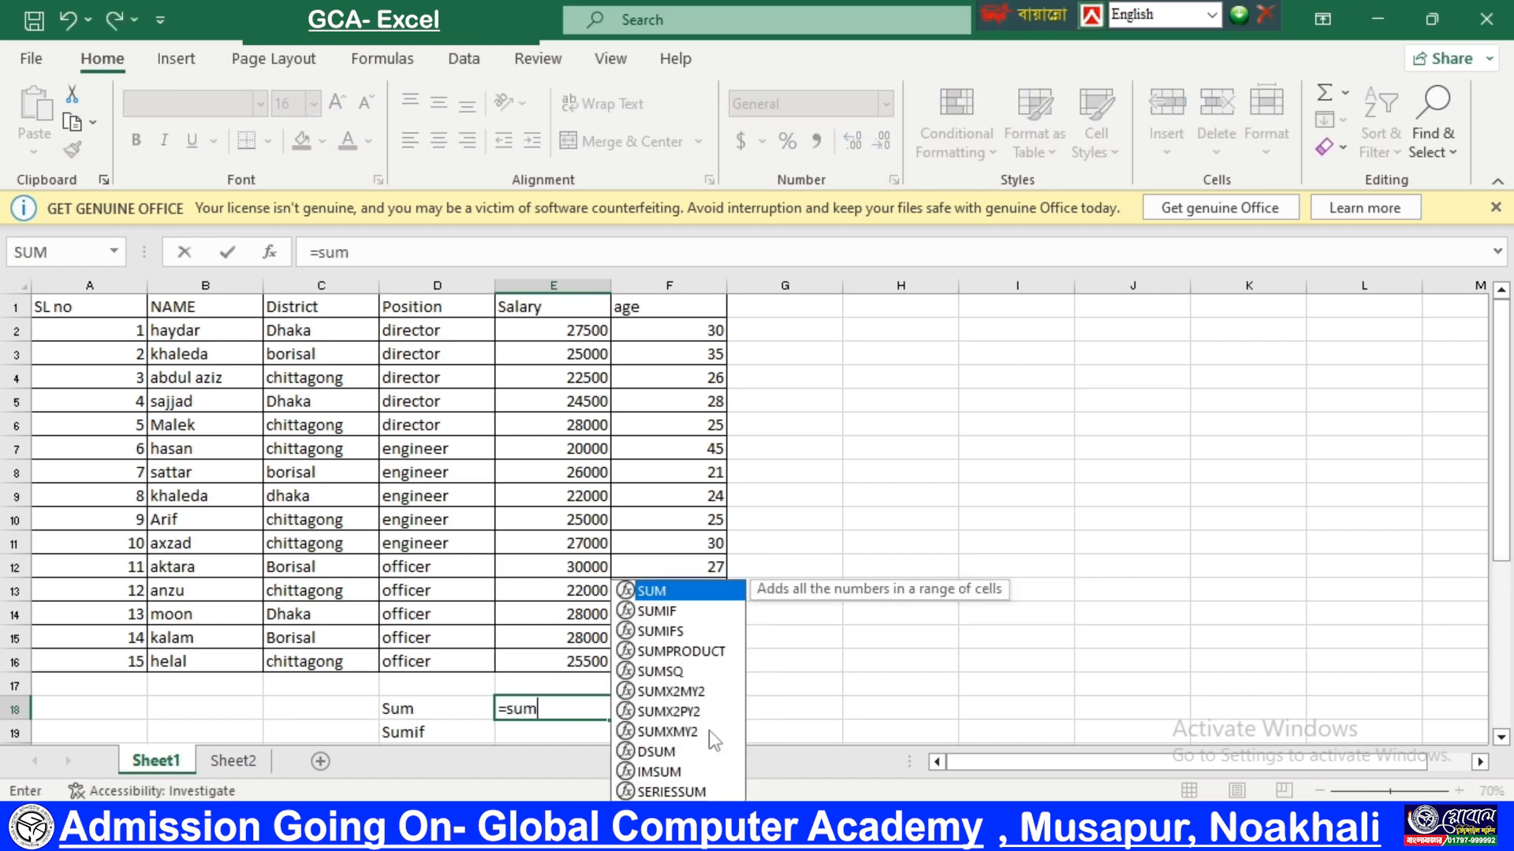
pyautogui.press('Tab')
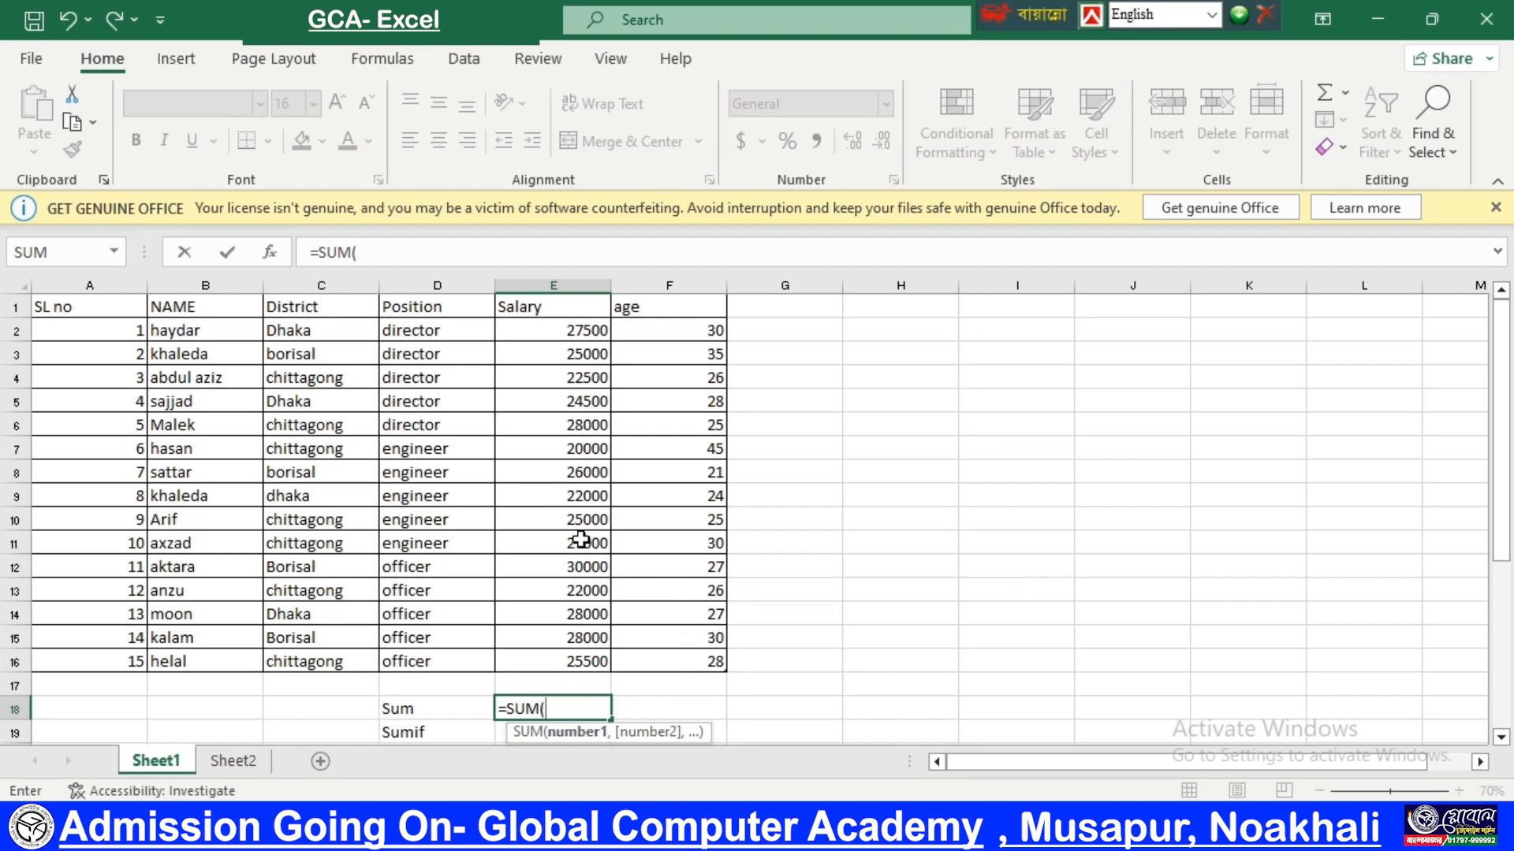
pyautogui.moveTo(548, 333); pyautogui.dragTo(564, 659)
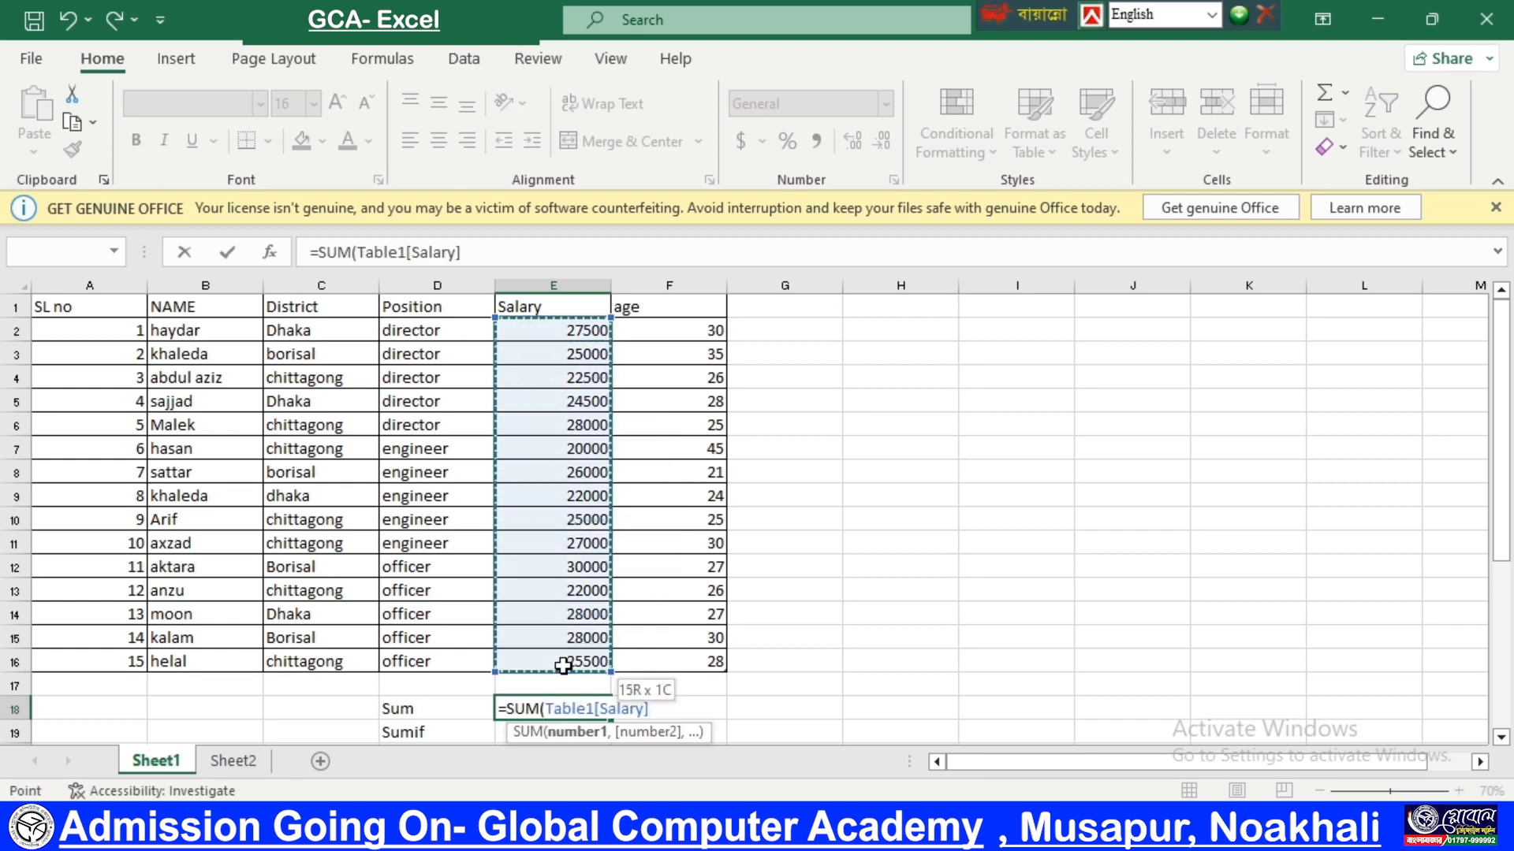
pyautogui.press('Return')
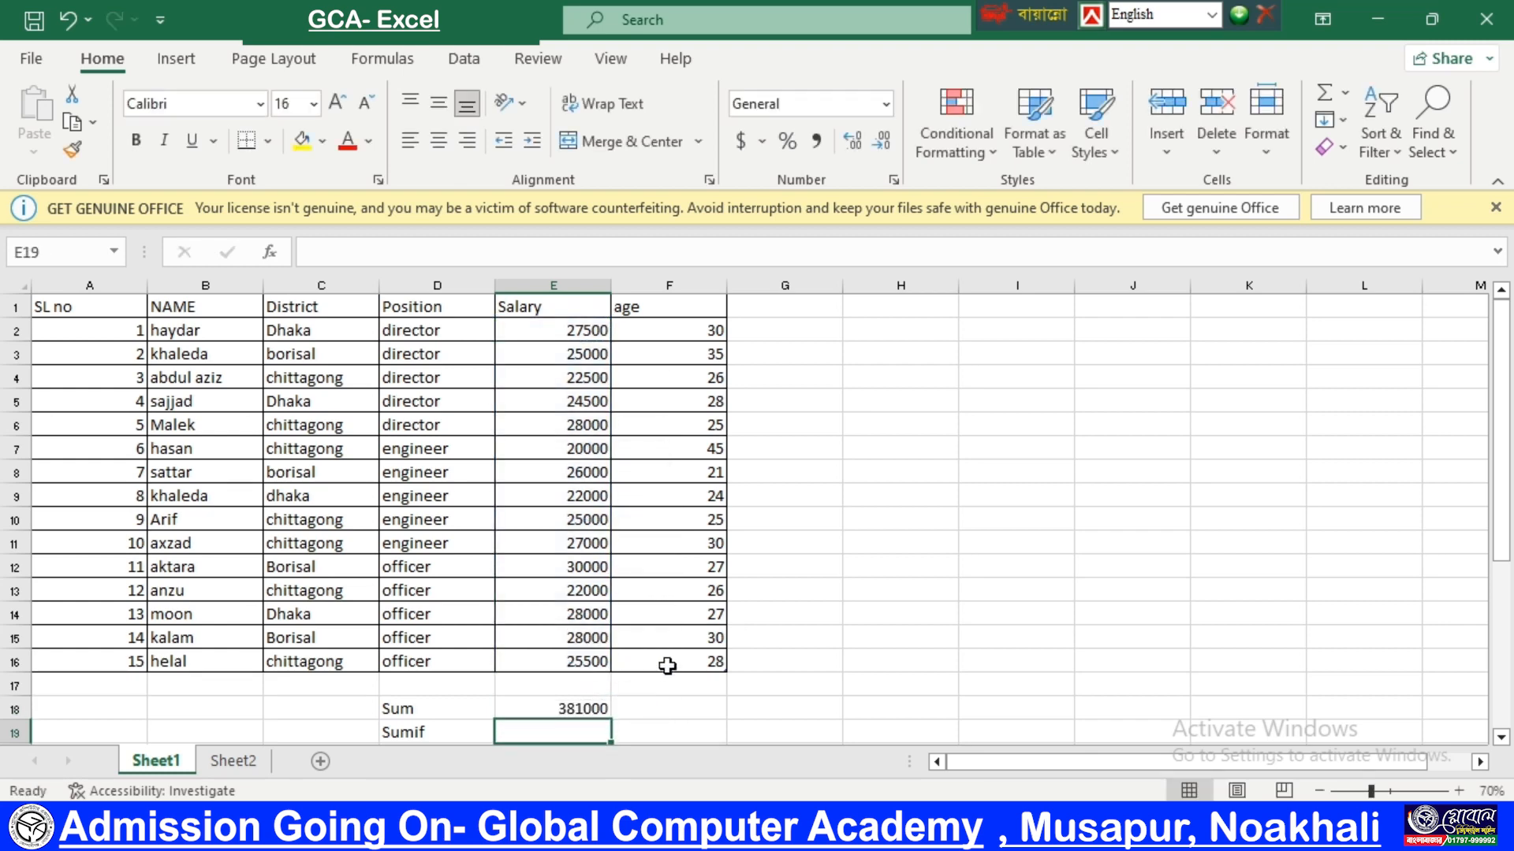
# Start a SUMIF formula in E19 with the Position column, including its header, as the criteria range.
pyautogui.scroll(-1, 665, 662)
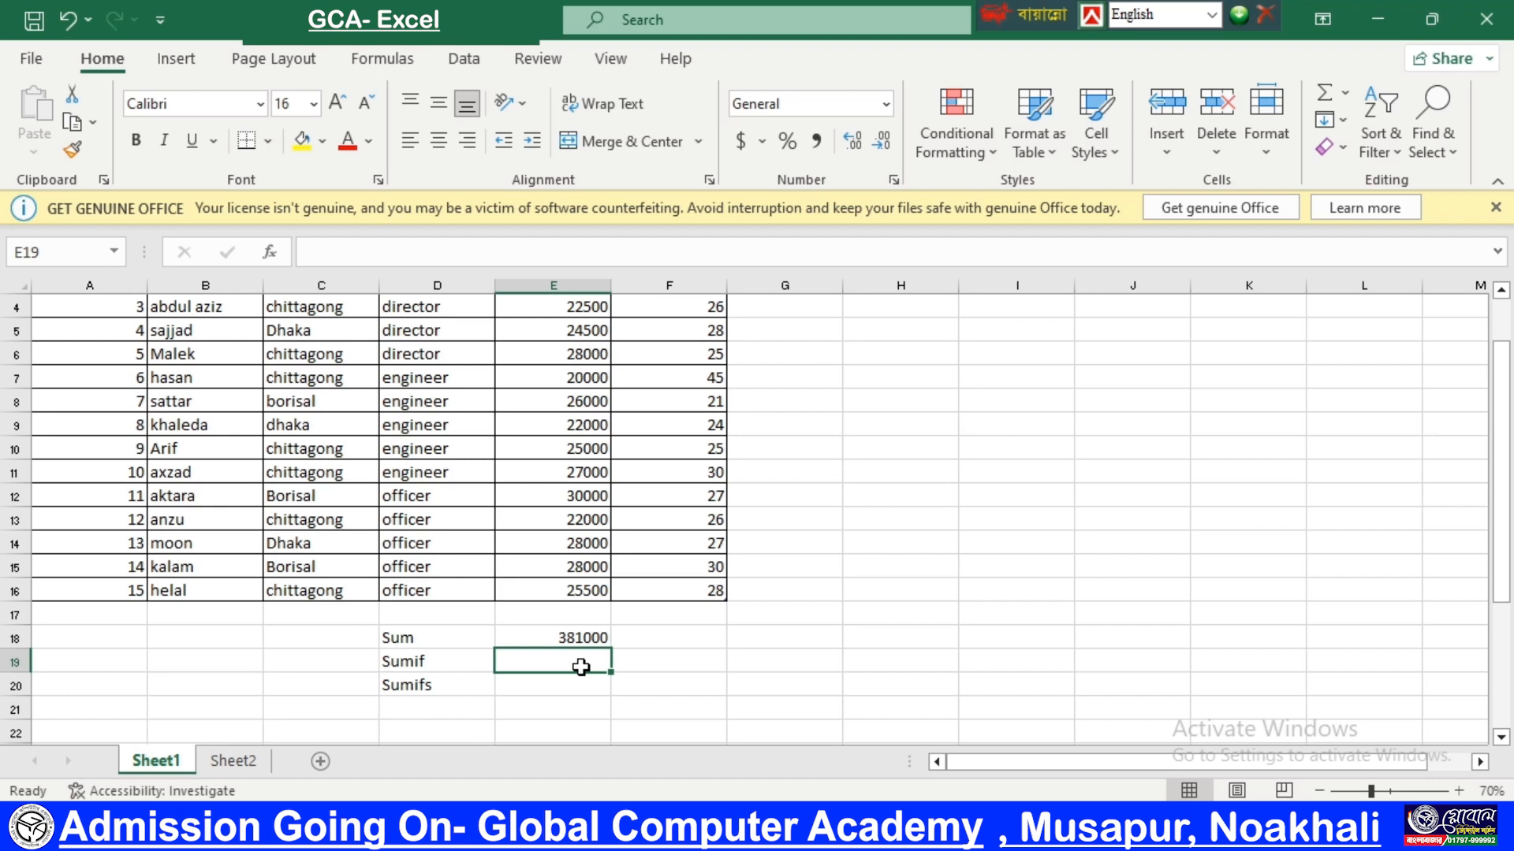
pyautogui.scroll(1, 581, 667)
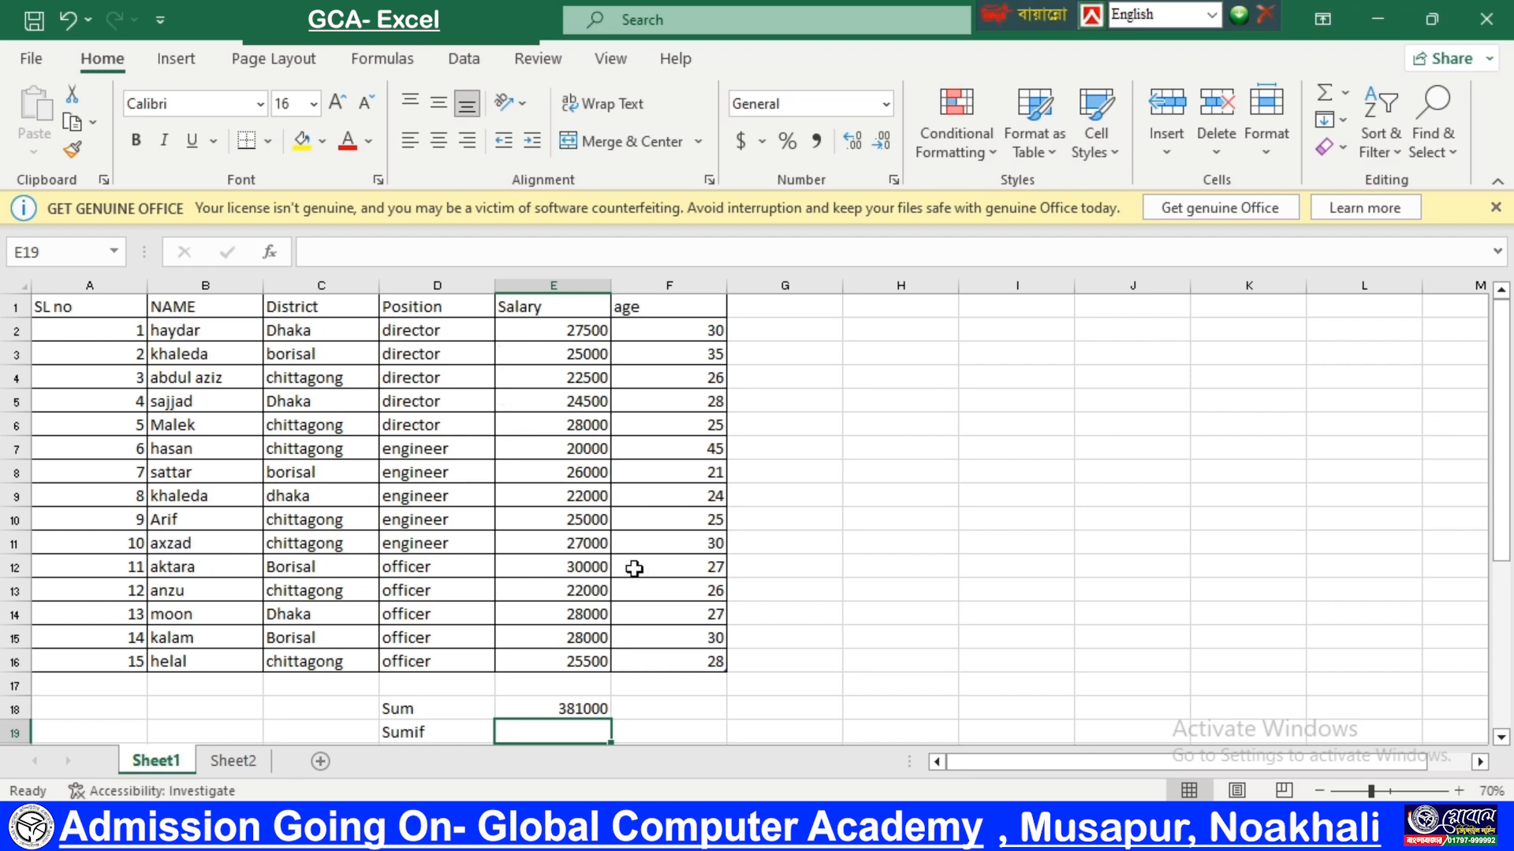
pyautogui.scroll(-1, 639, 574)
pyautogui.scroll(1, 639, 574)
pyautogui.click(438, 310)
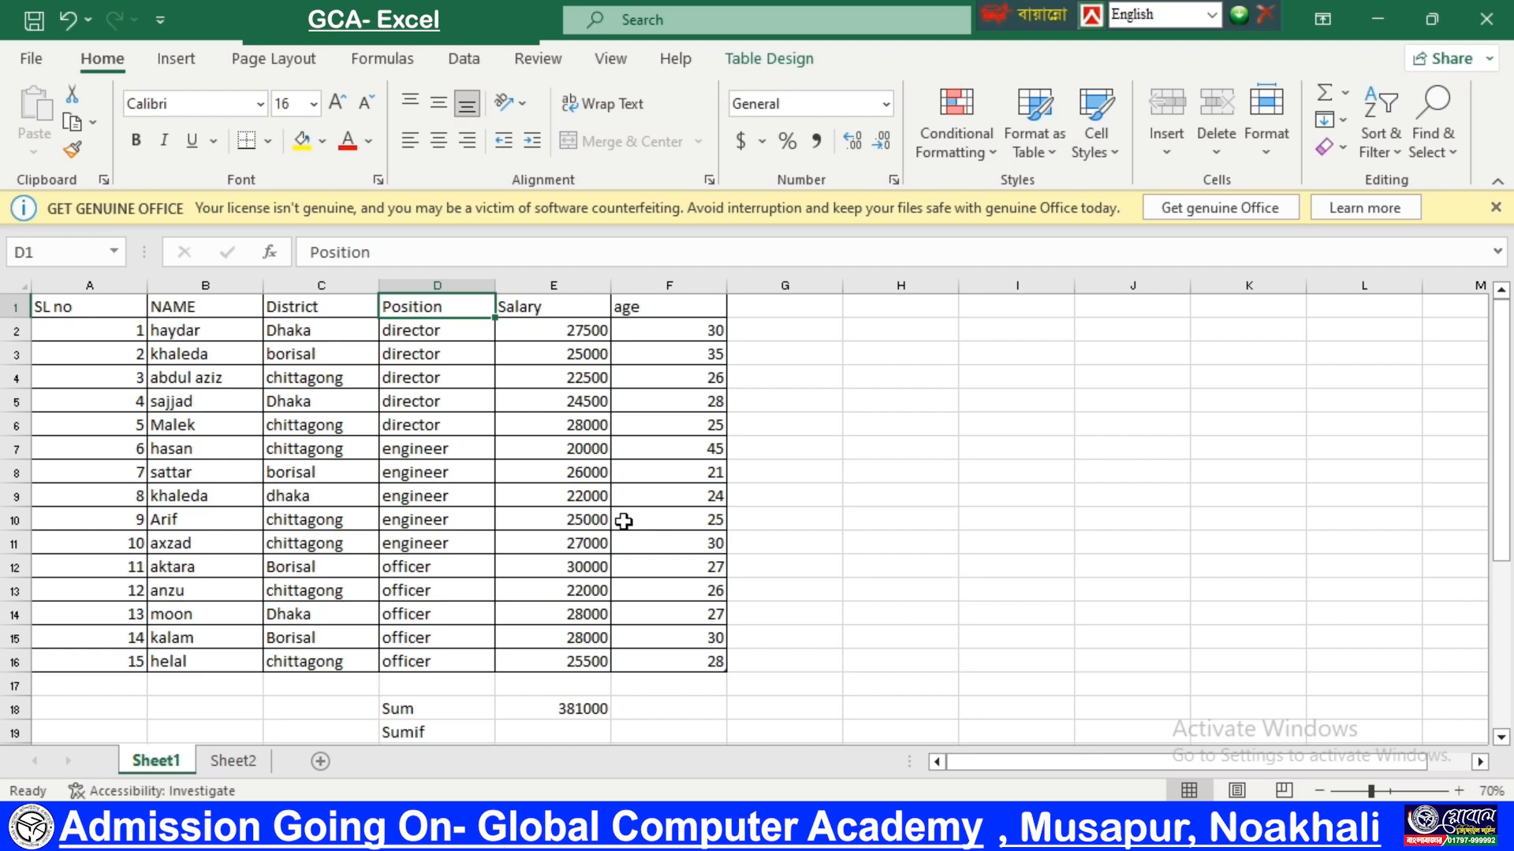
pyautogui.scroll(-1, 602, 534)
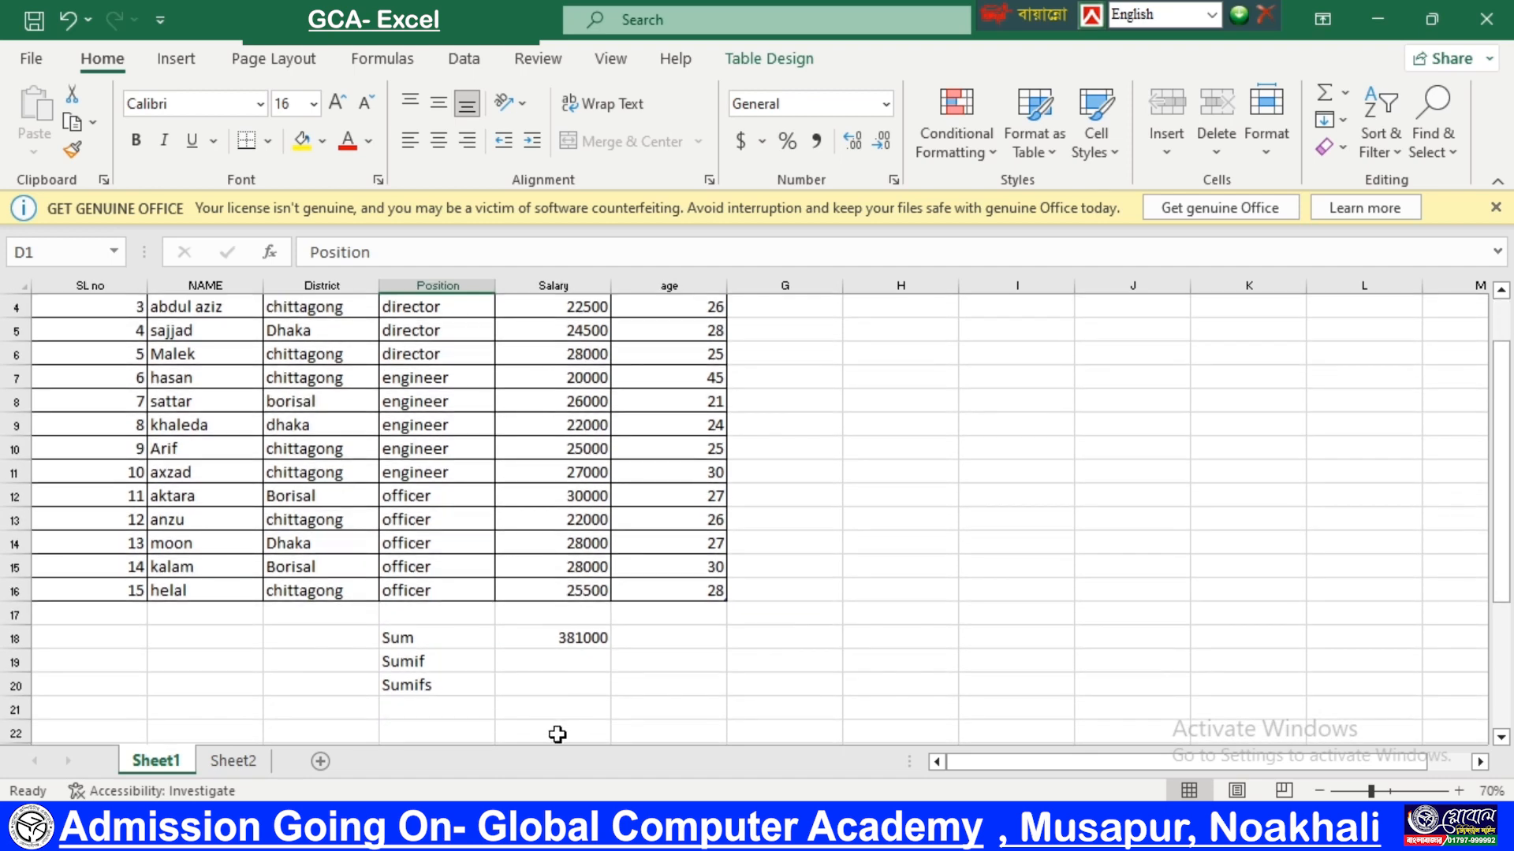
pyautogui.click(549, 663)
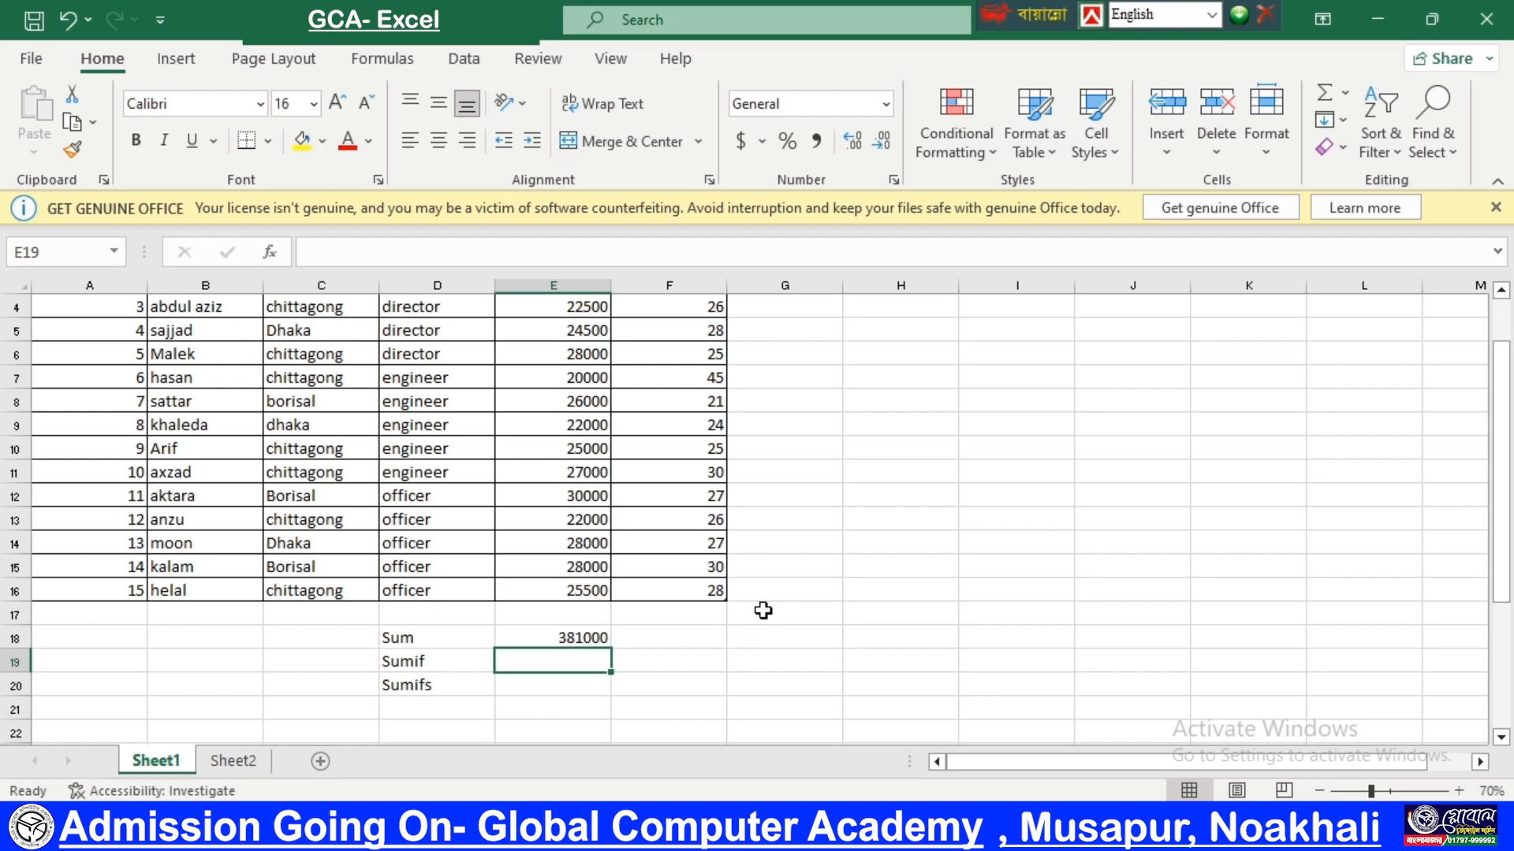
pyautogui.write('=sumif')
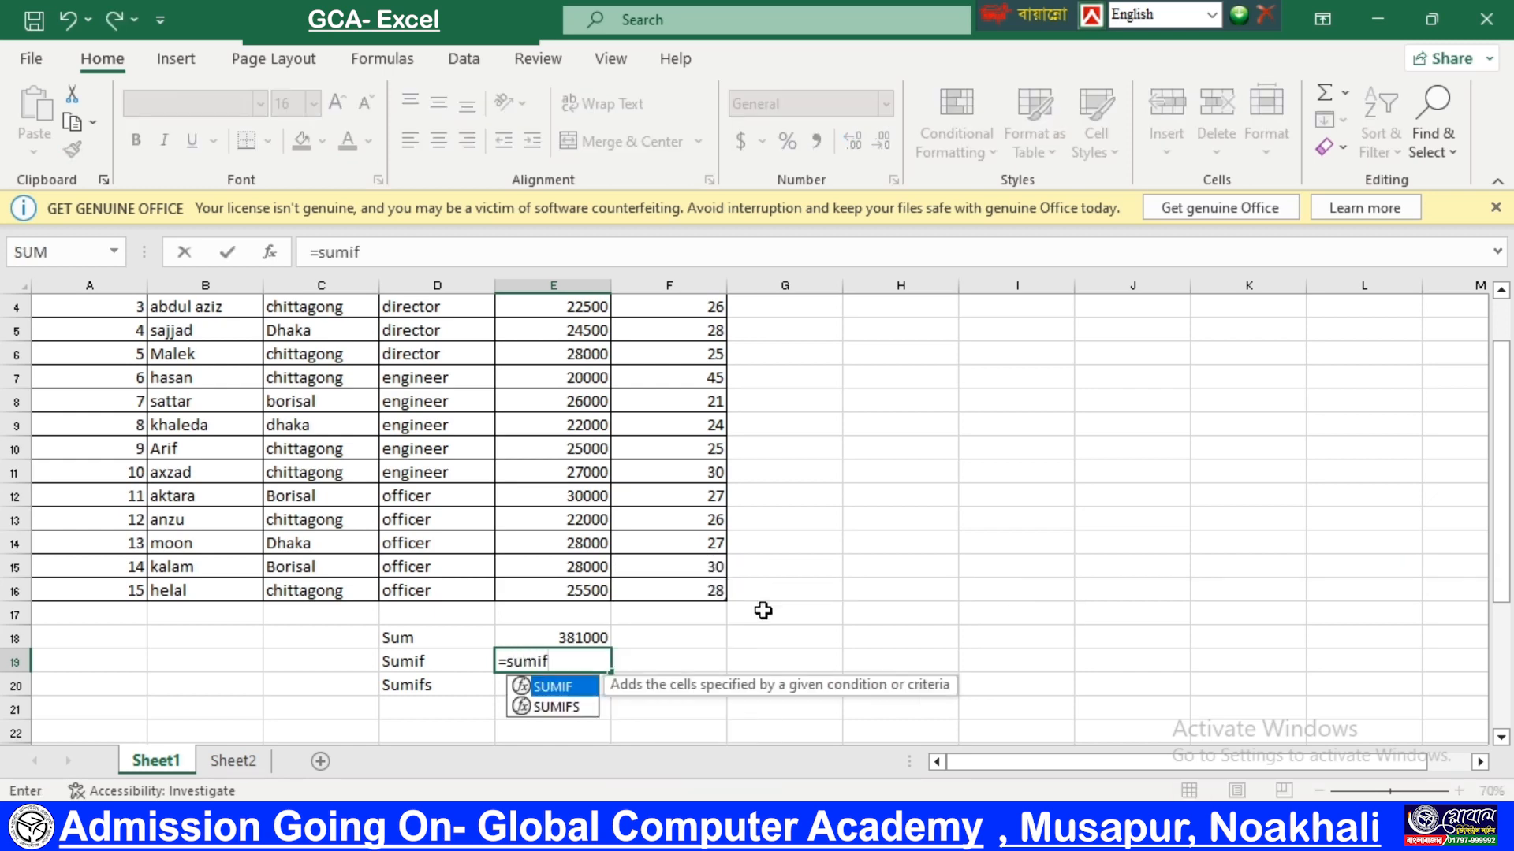
pyautogui.press('Tab')
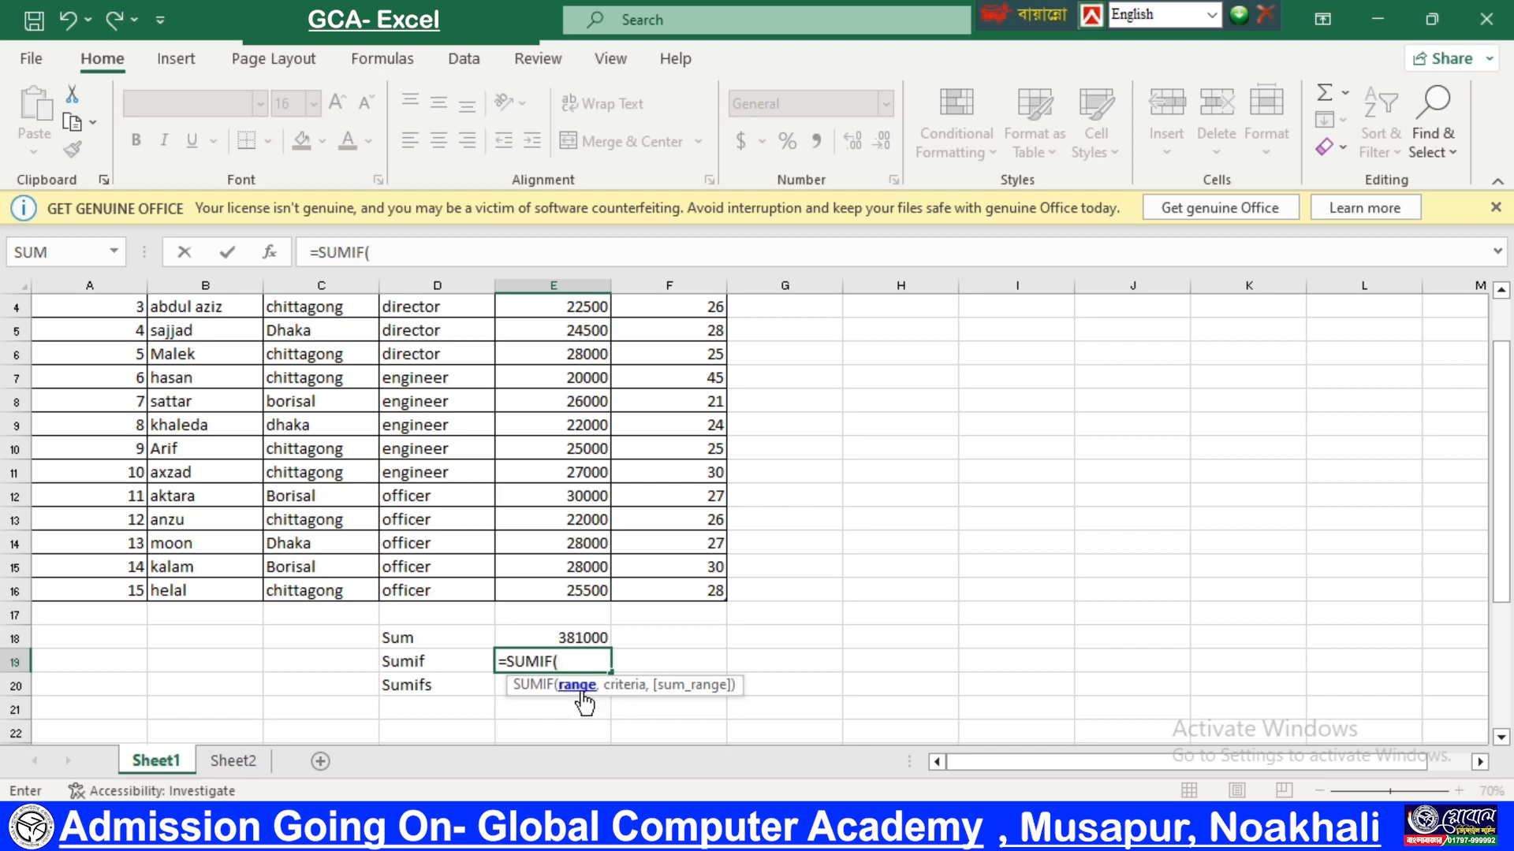
pyautogui.click(990, 764)
pyautogui.scroll(1, 491, 611)
pyautogui.moveTo(440, 310); pyautogui.dragTo(442, 652)
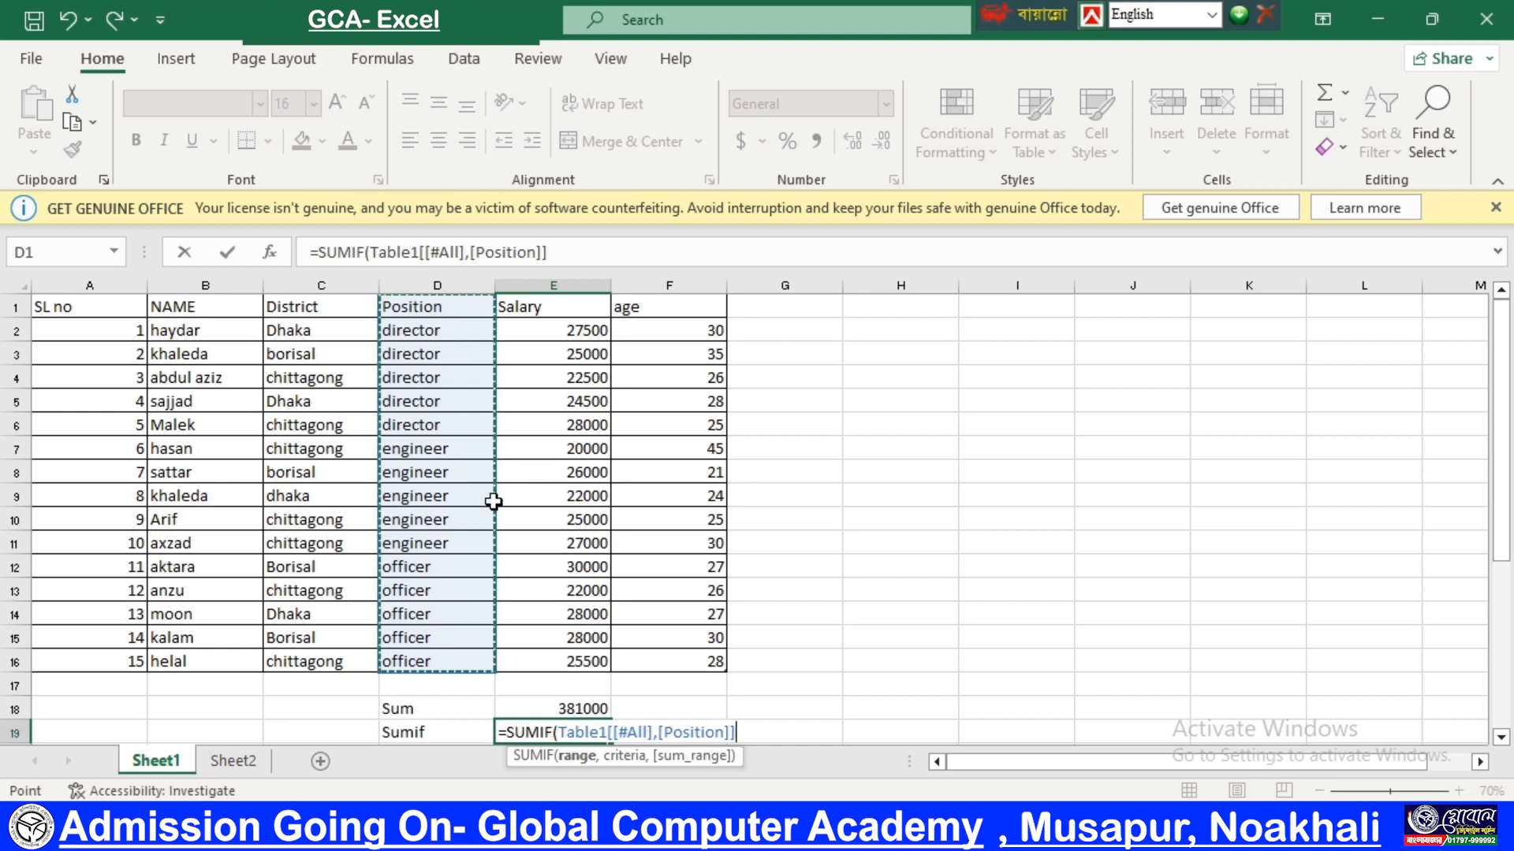
# Complete the SUMIF formula with "director" as the criterion and the Salary column, including its header, as the sum range.
pyautogui.write(',')
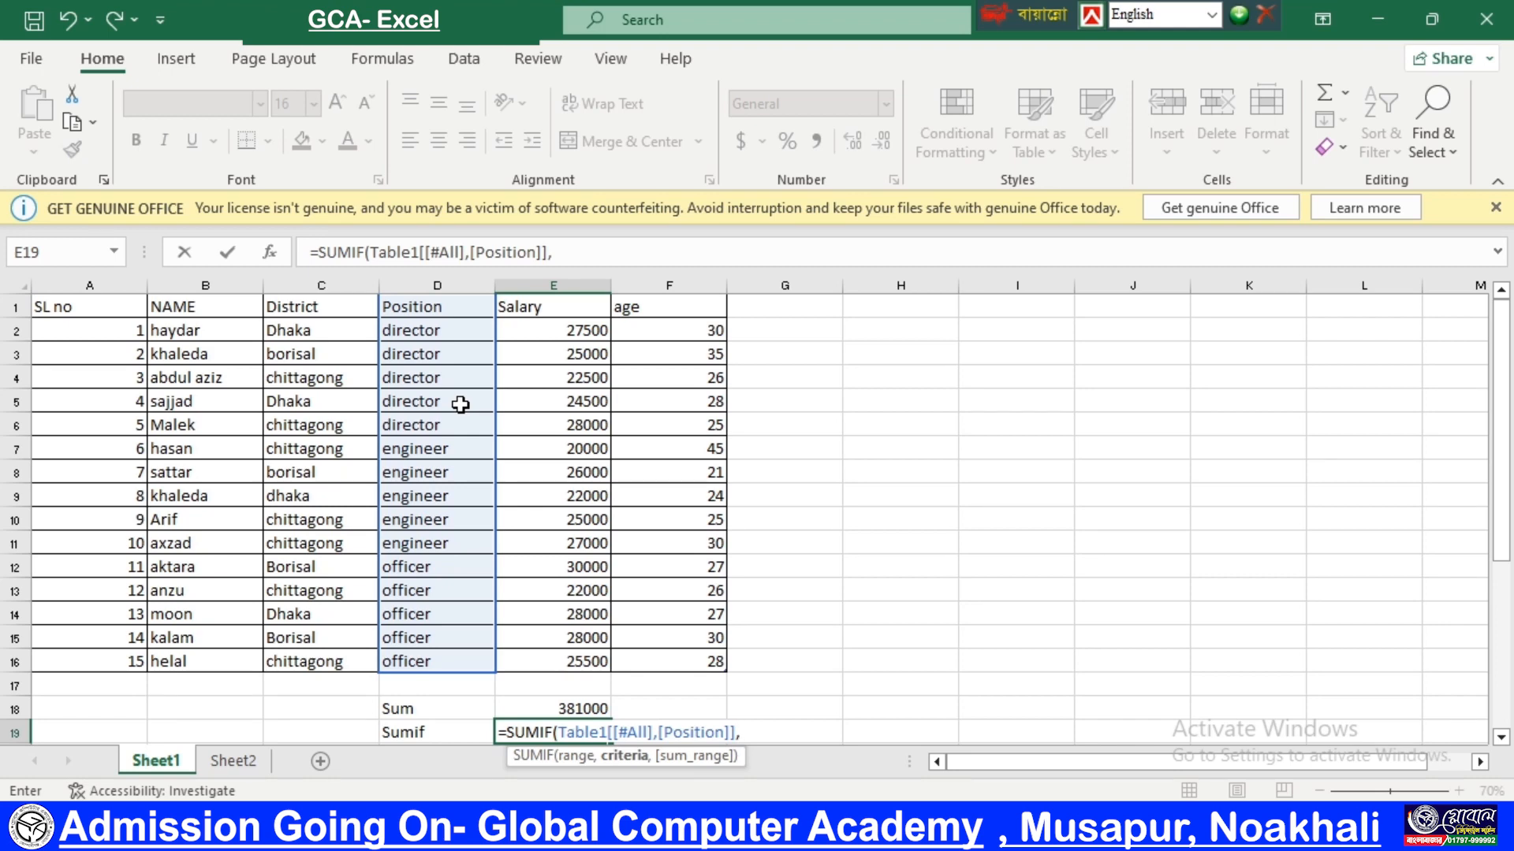
pyautogui.write('"director"')
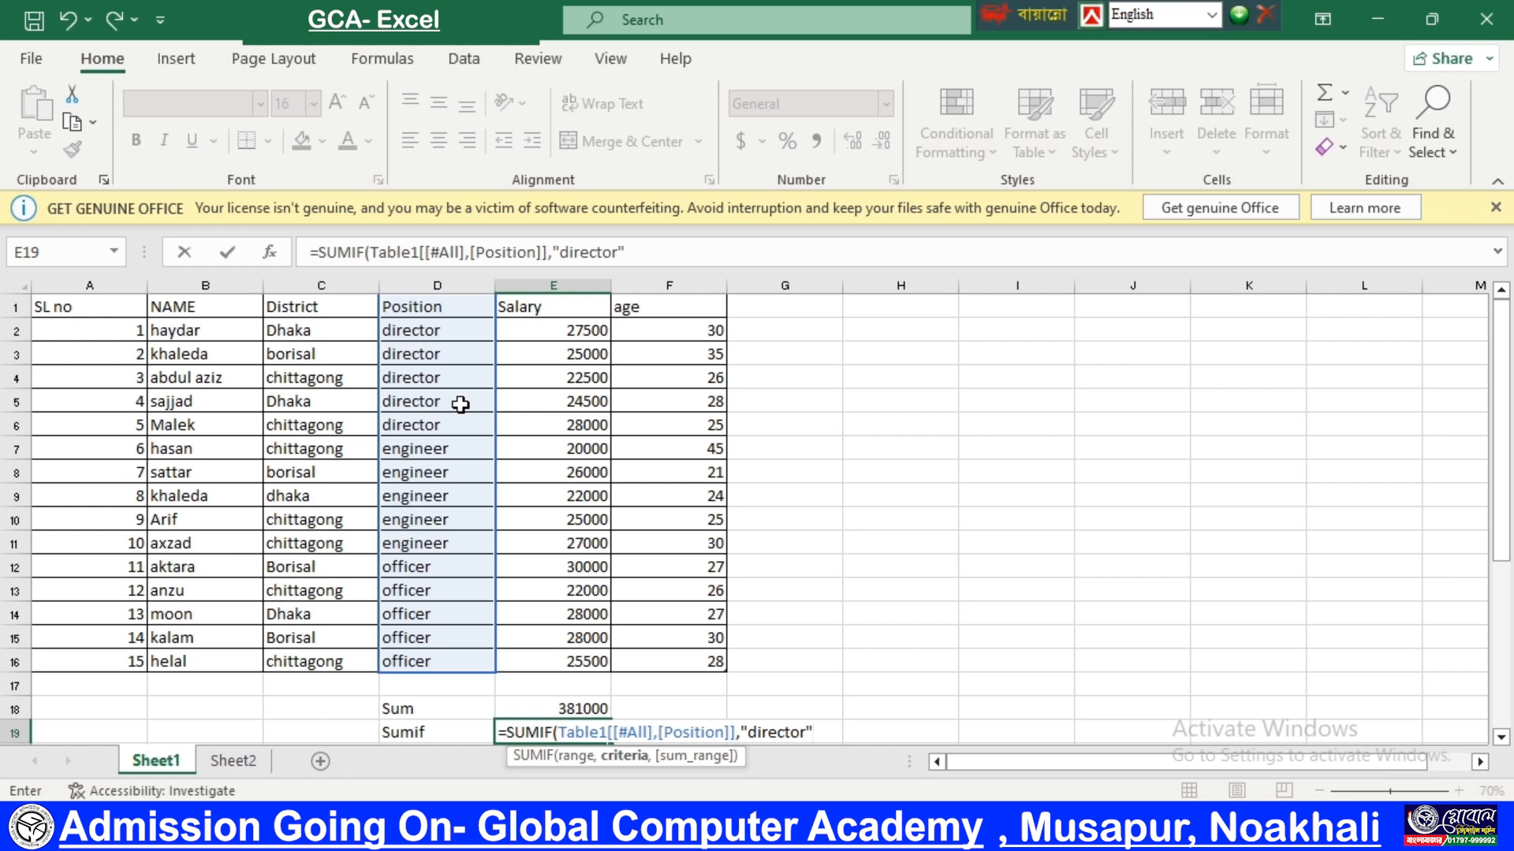
pyautogui.write(',')
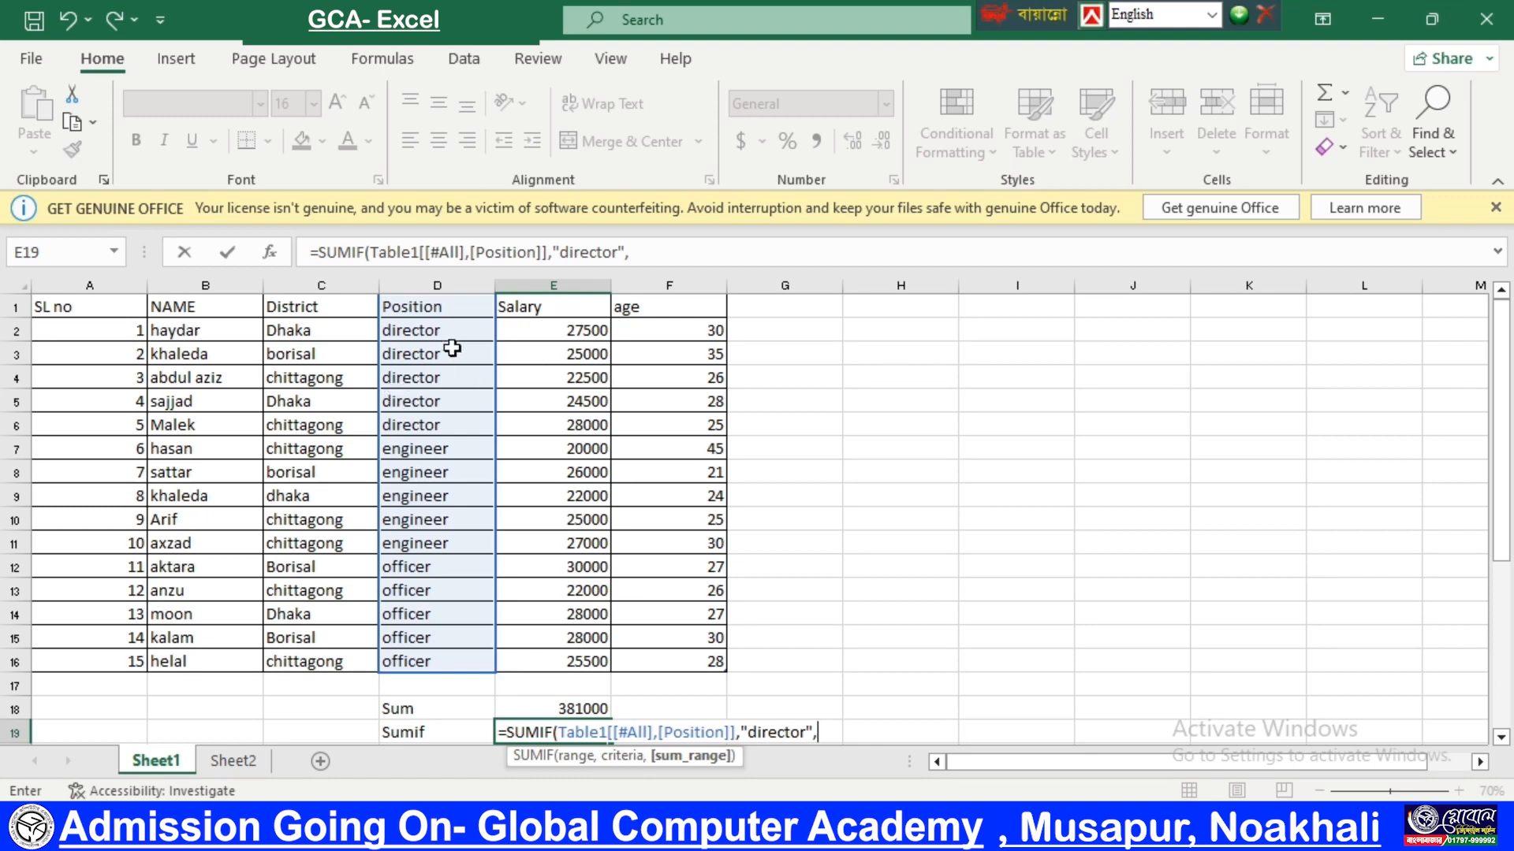
pyautogui.moveTo(561, 303); pyautogui.dragTo(608, 664)
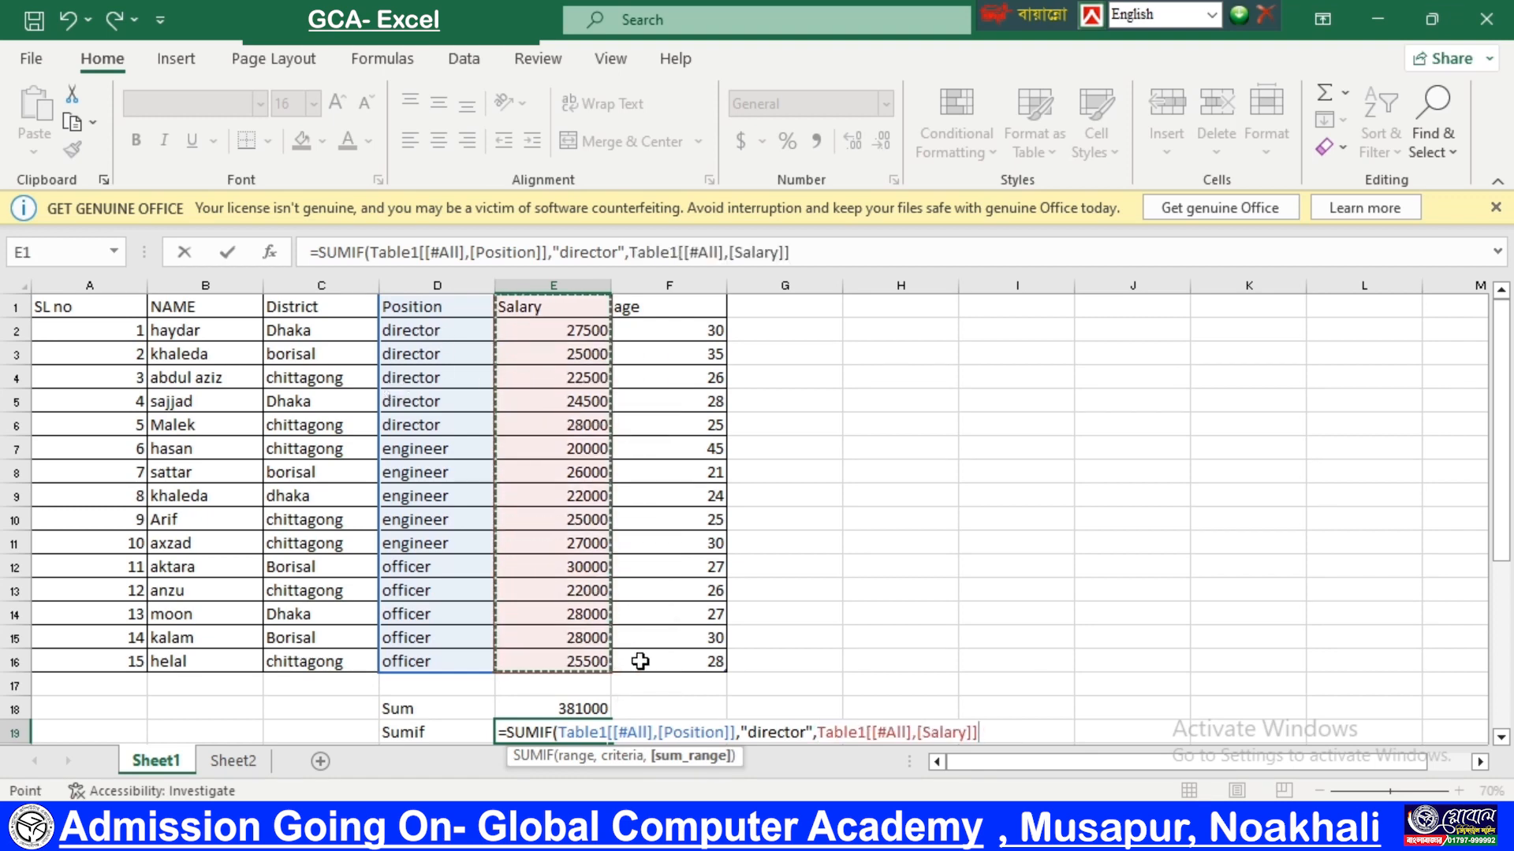
pyautogui.press('Return')
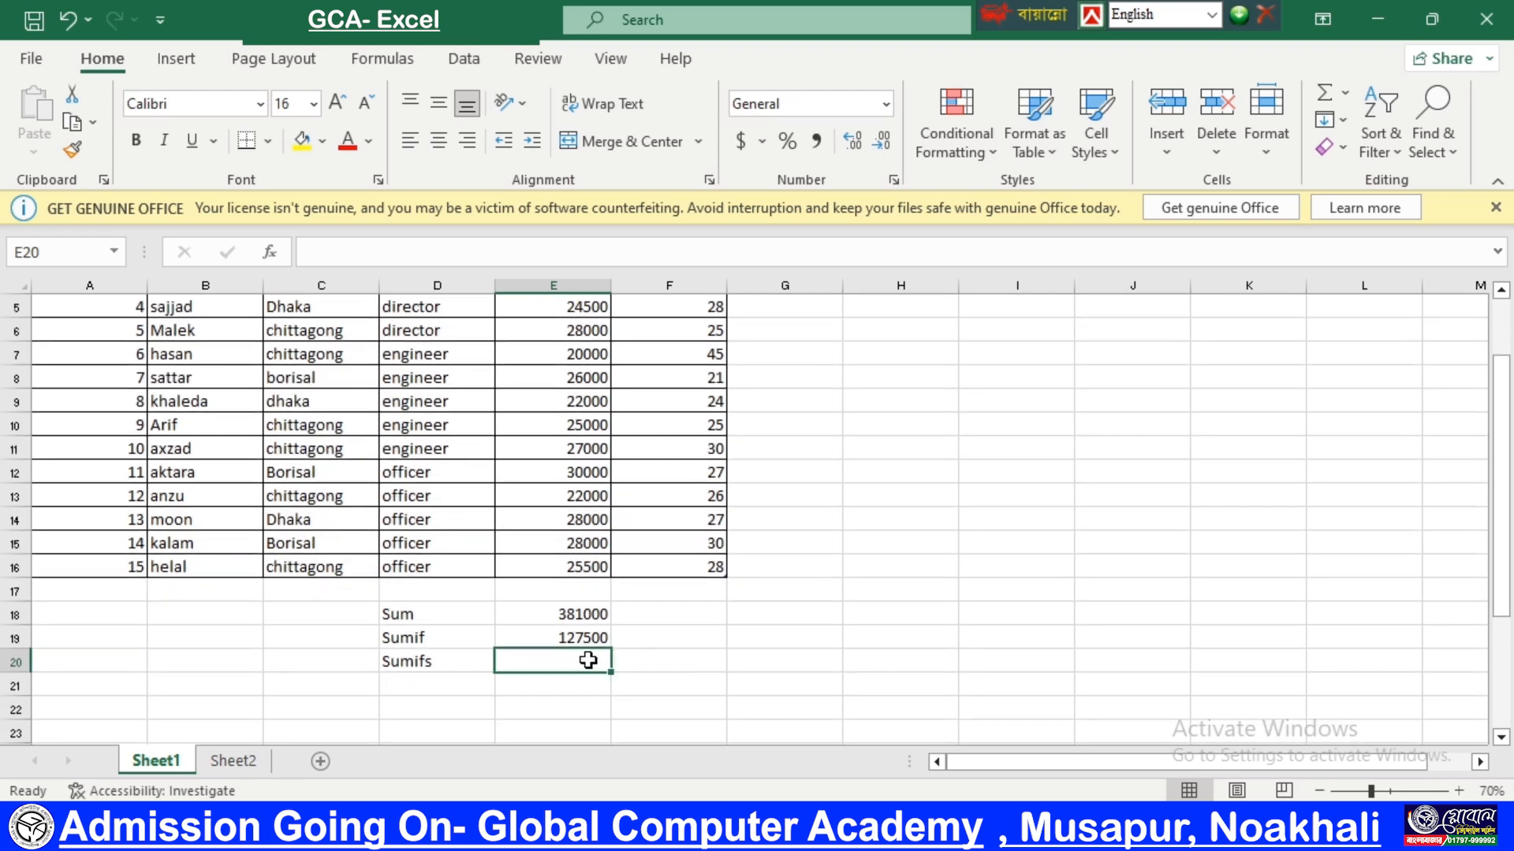
# Review the SUMIF formula in E19 and examine the Position, Salary and age columns.
pyautogui.scroll(2, 552, 631)
pyautogui.scroll(-1, 523, 554)
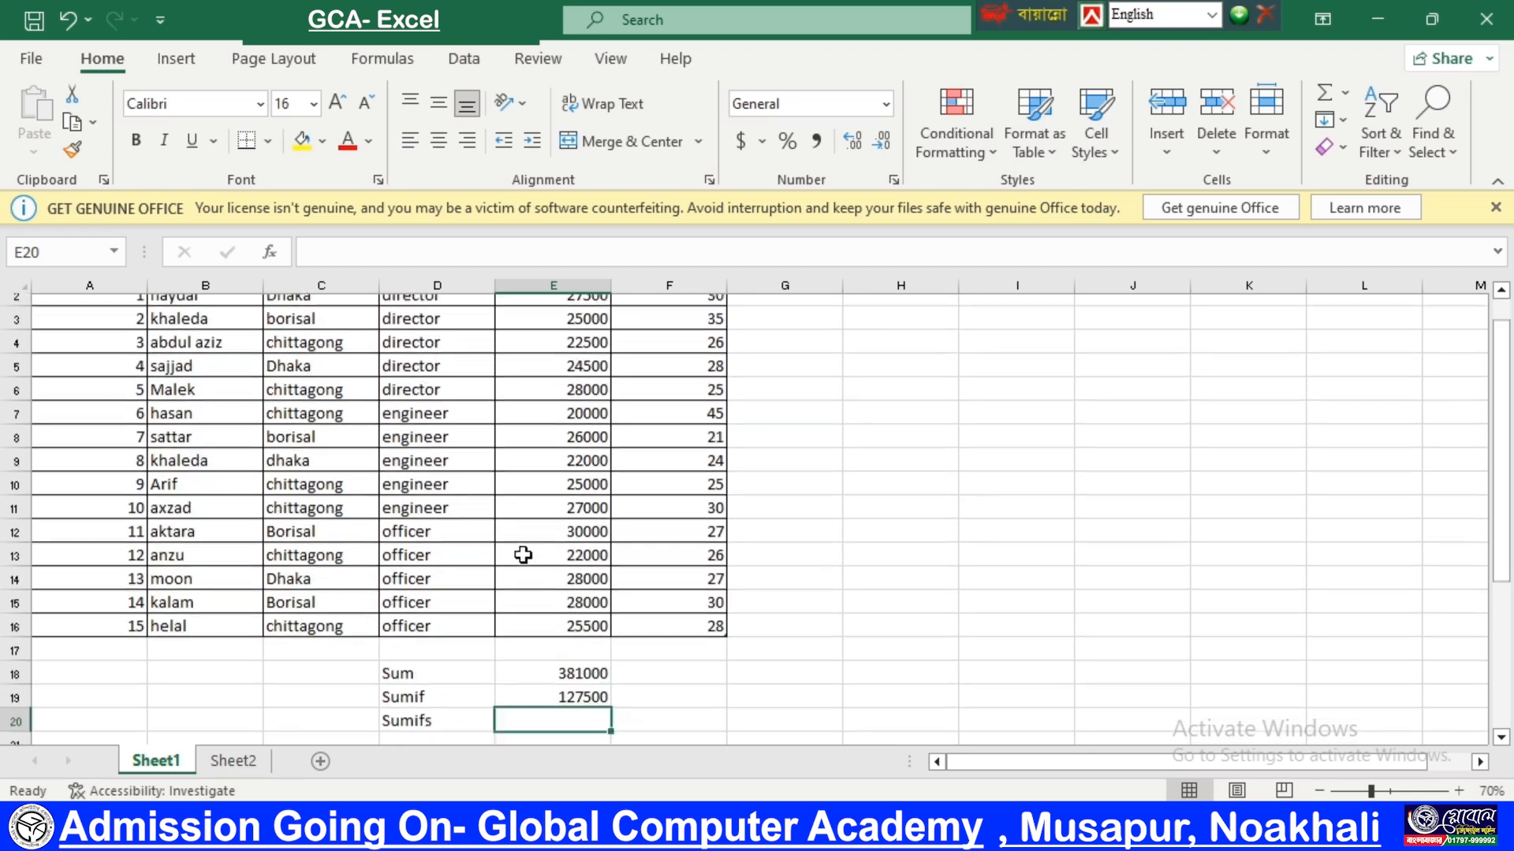
pyautogui.click(558, 662)
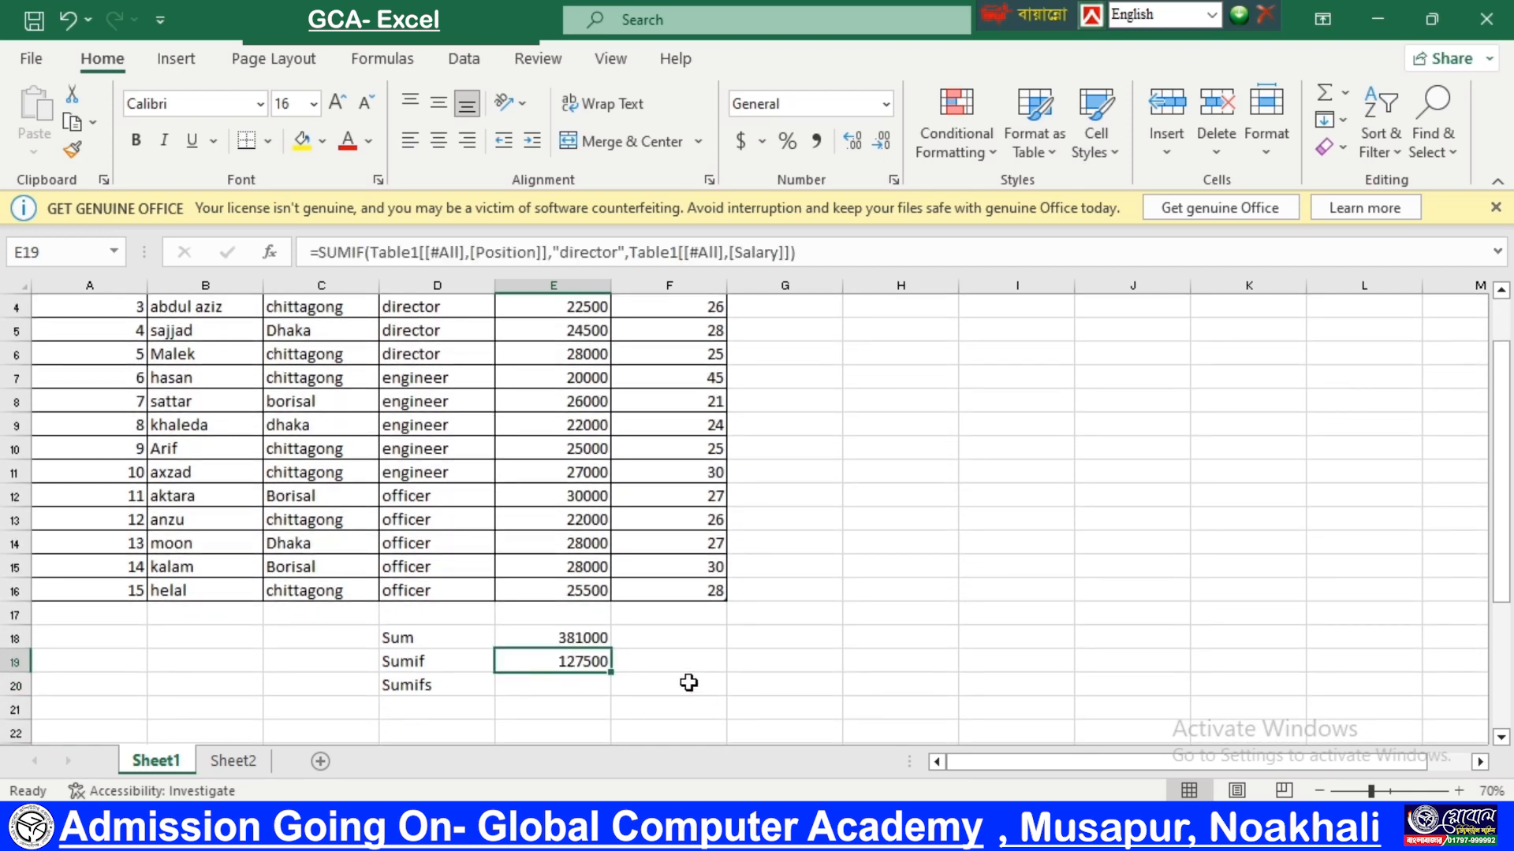
pyautogui.click(575, 690)
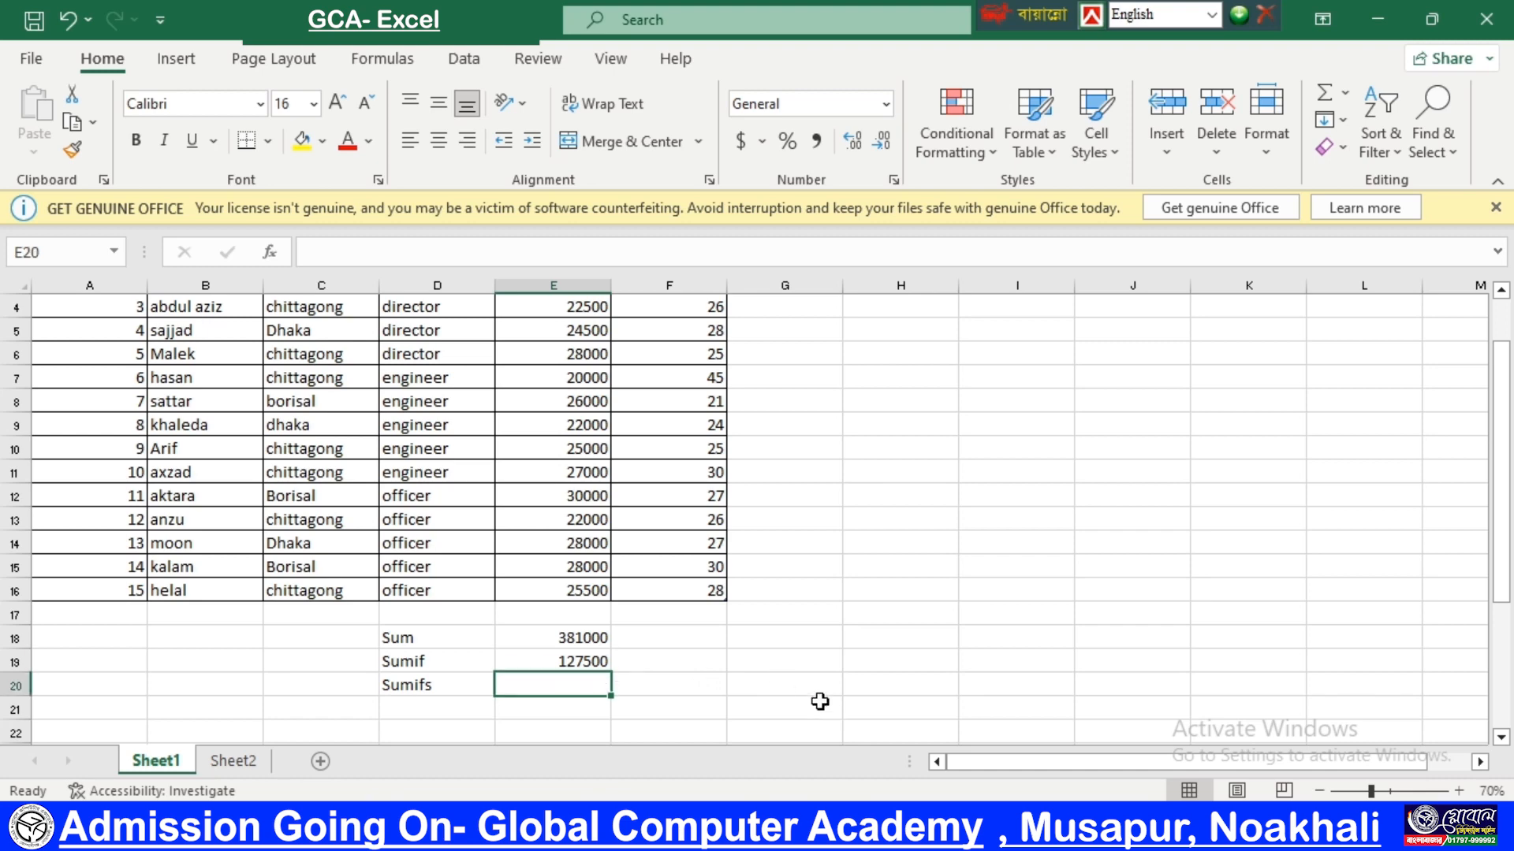
pyautogui.scroll(1, 801, 693)
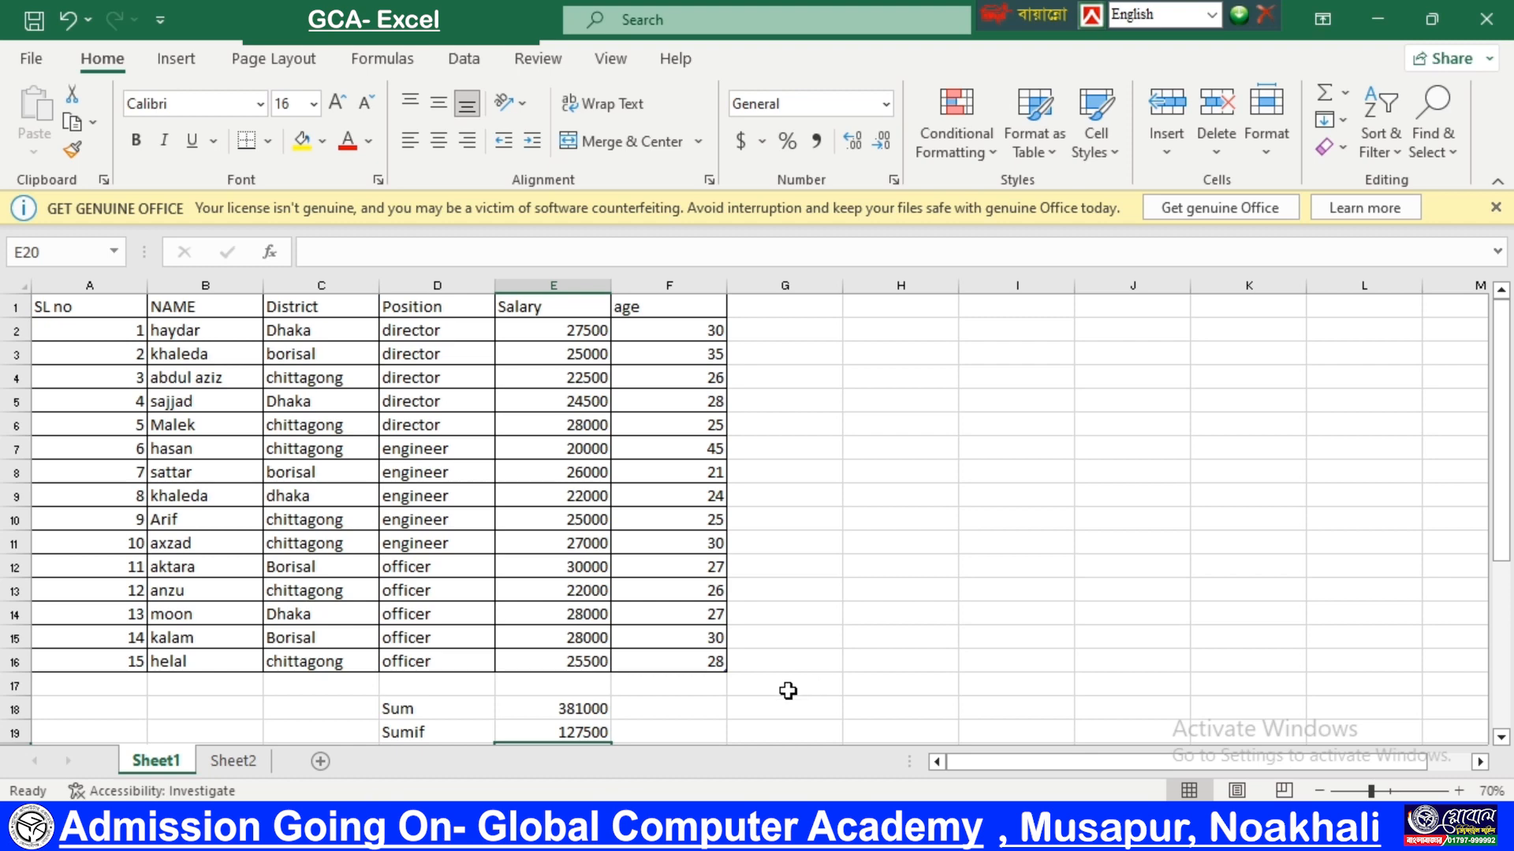
pyautogui.click(423, 308)
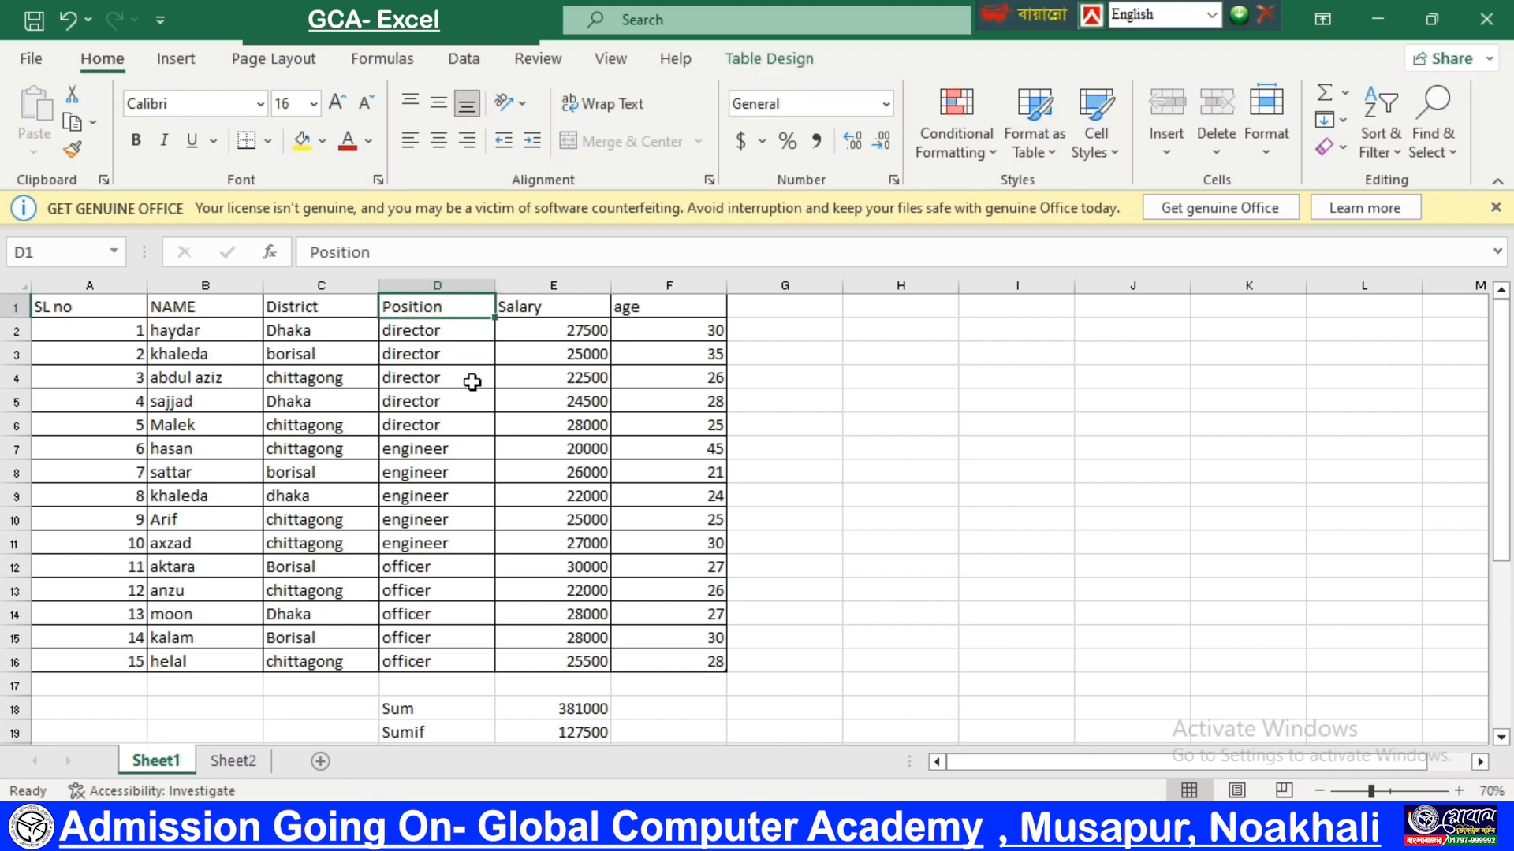
pyautogui.click(581, 306)
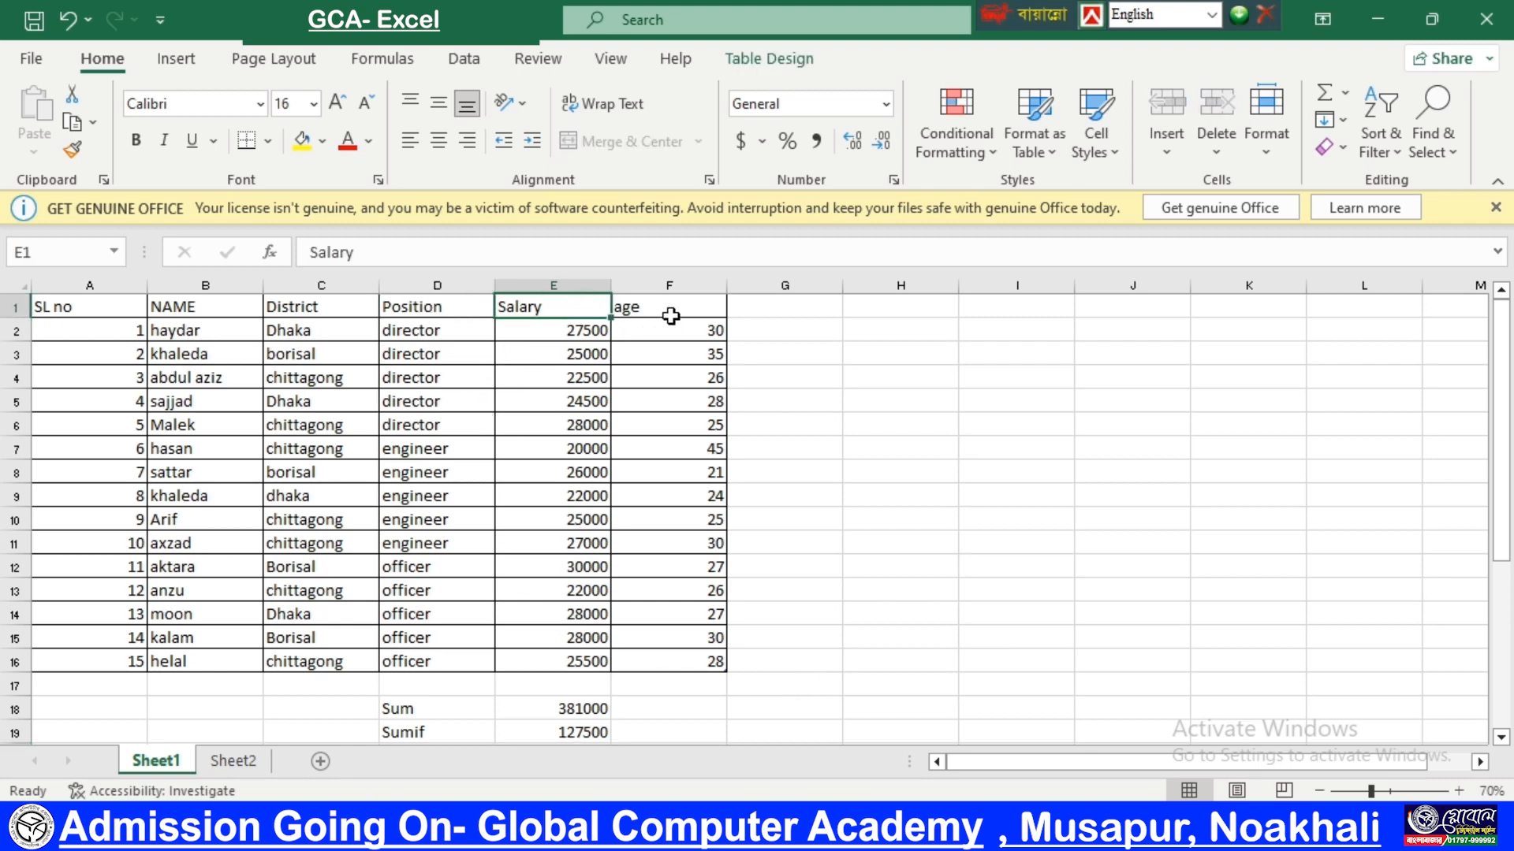
pyautogui.moveTo(673, 311); pyautogui.dragTo(678, 661)
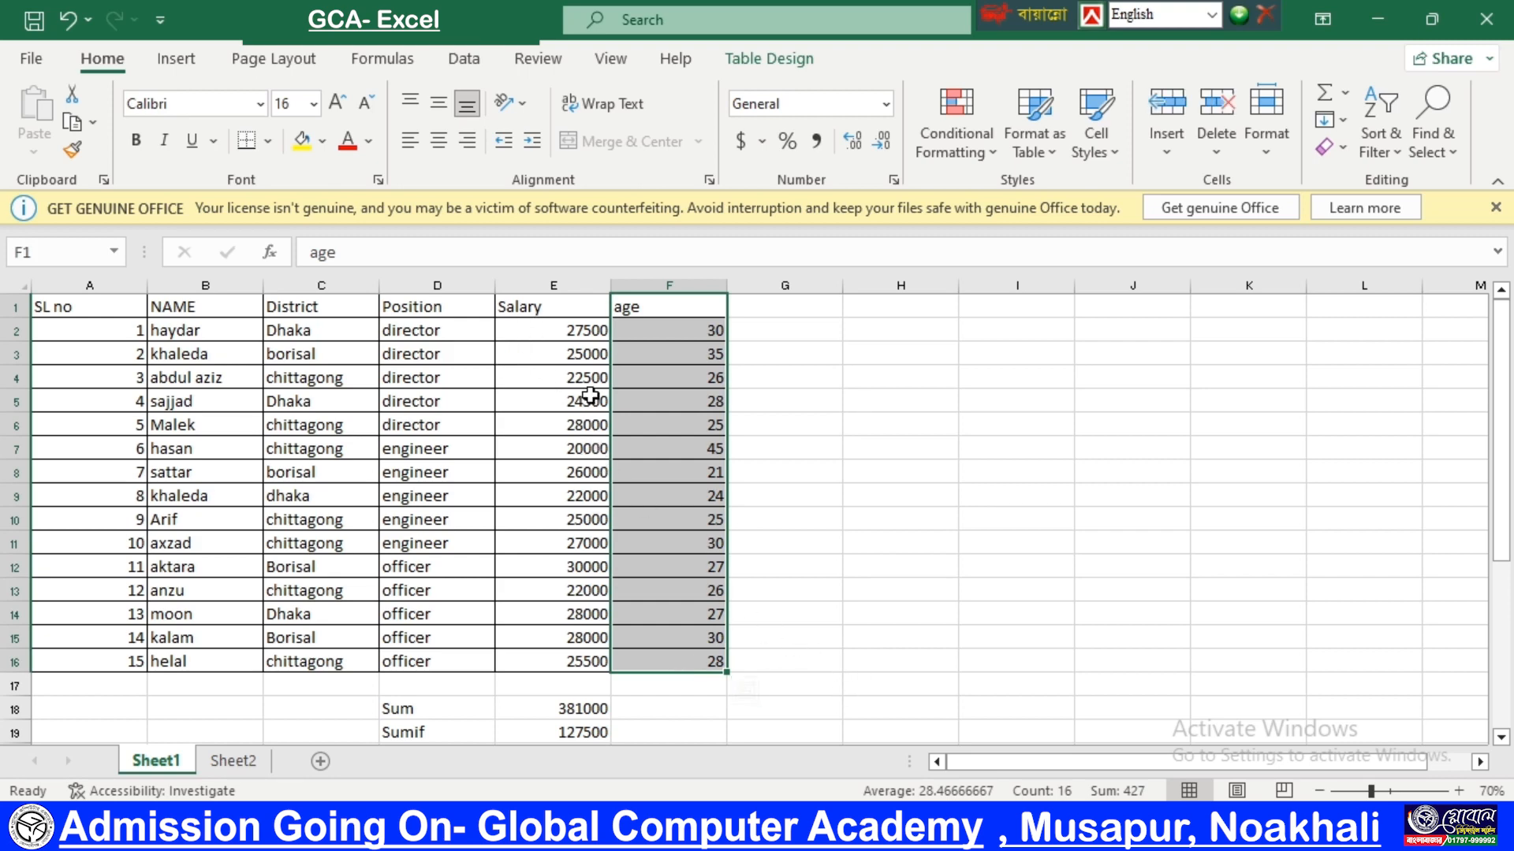
pyautogui.scroll(-1, 591, 398)
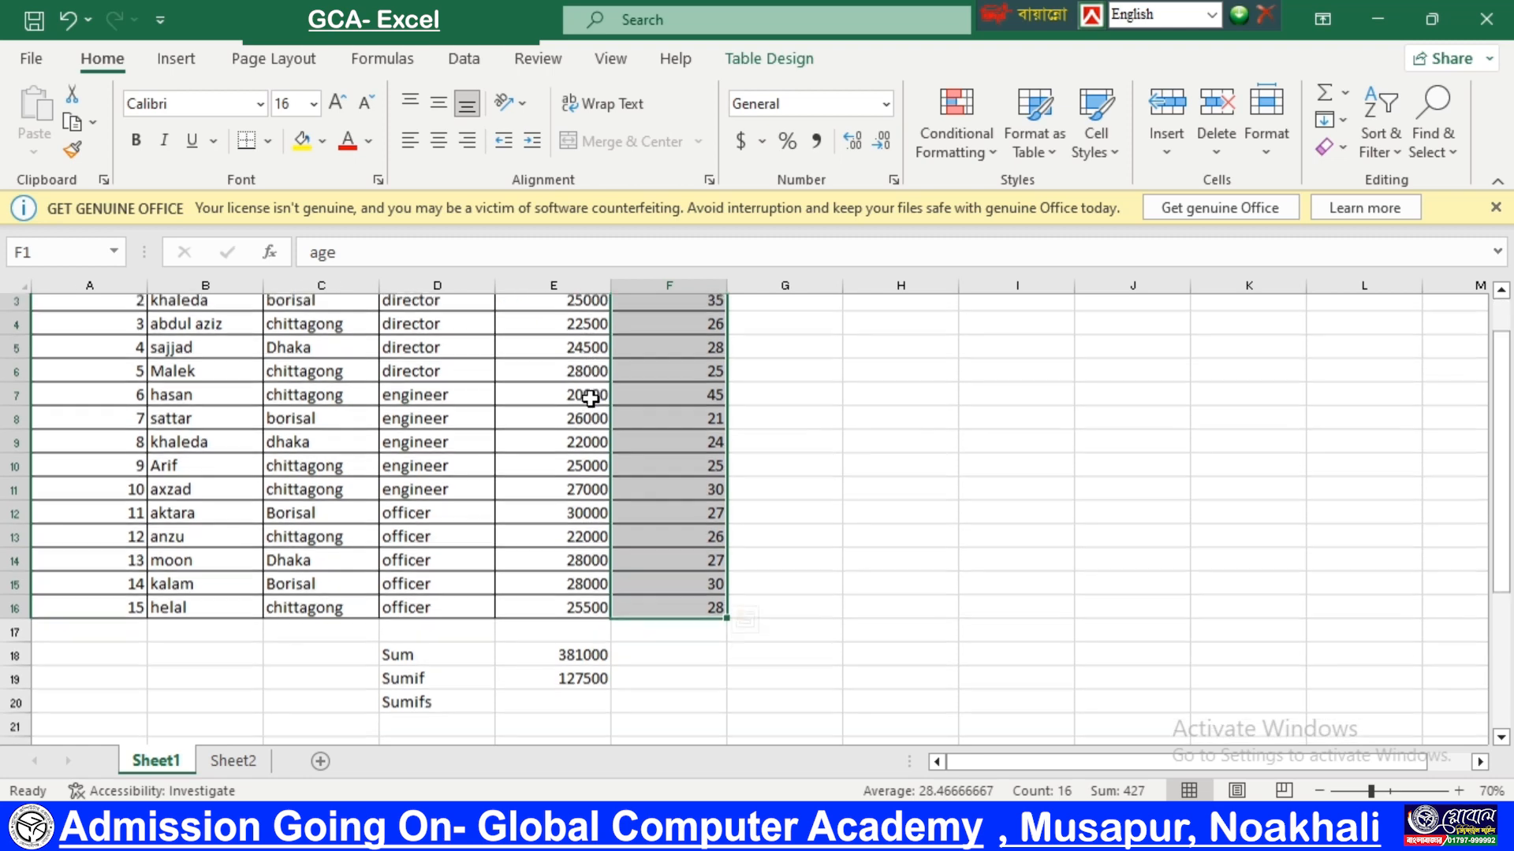
# Start a SUMIFS formula in E20 with the Salary column, including its header, as the sum range.
pyautogui.click(565, 684)
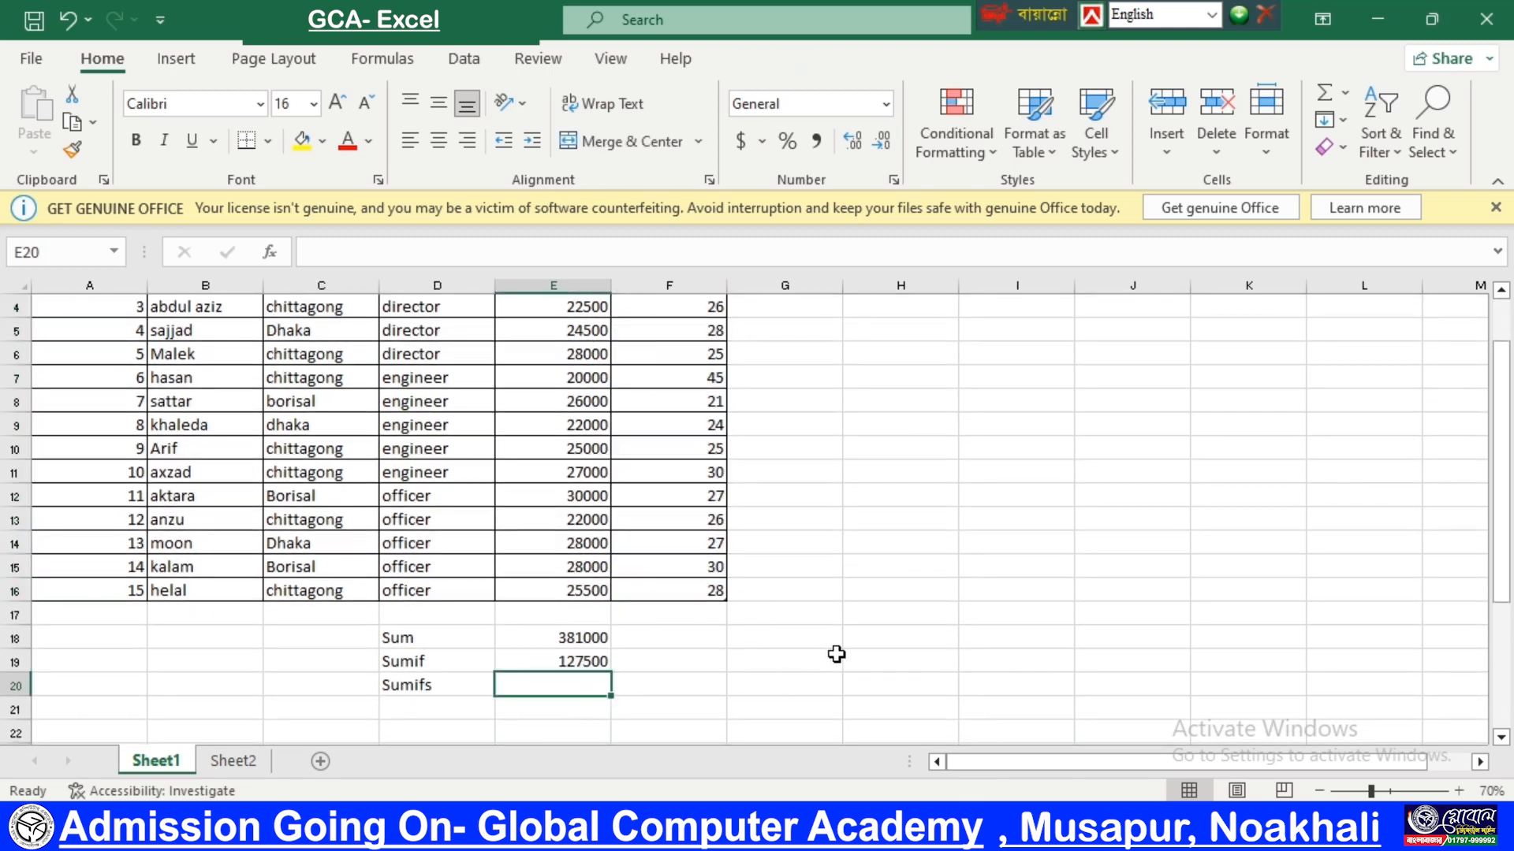
pyautogui.write('=sumifs')
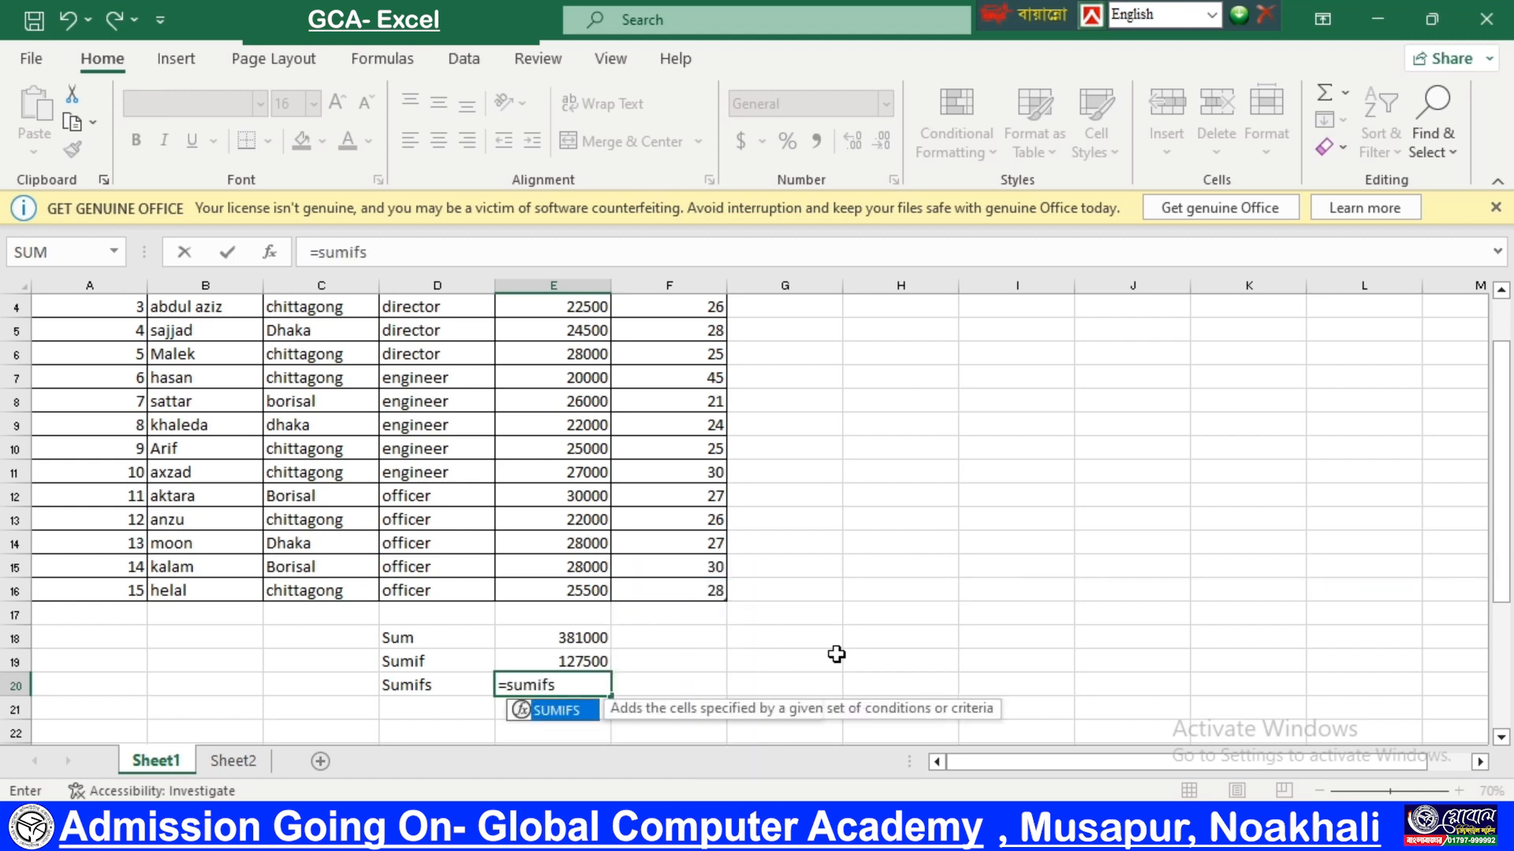
pyautogui.press('Tab')
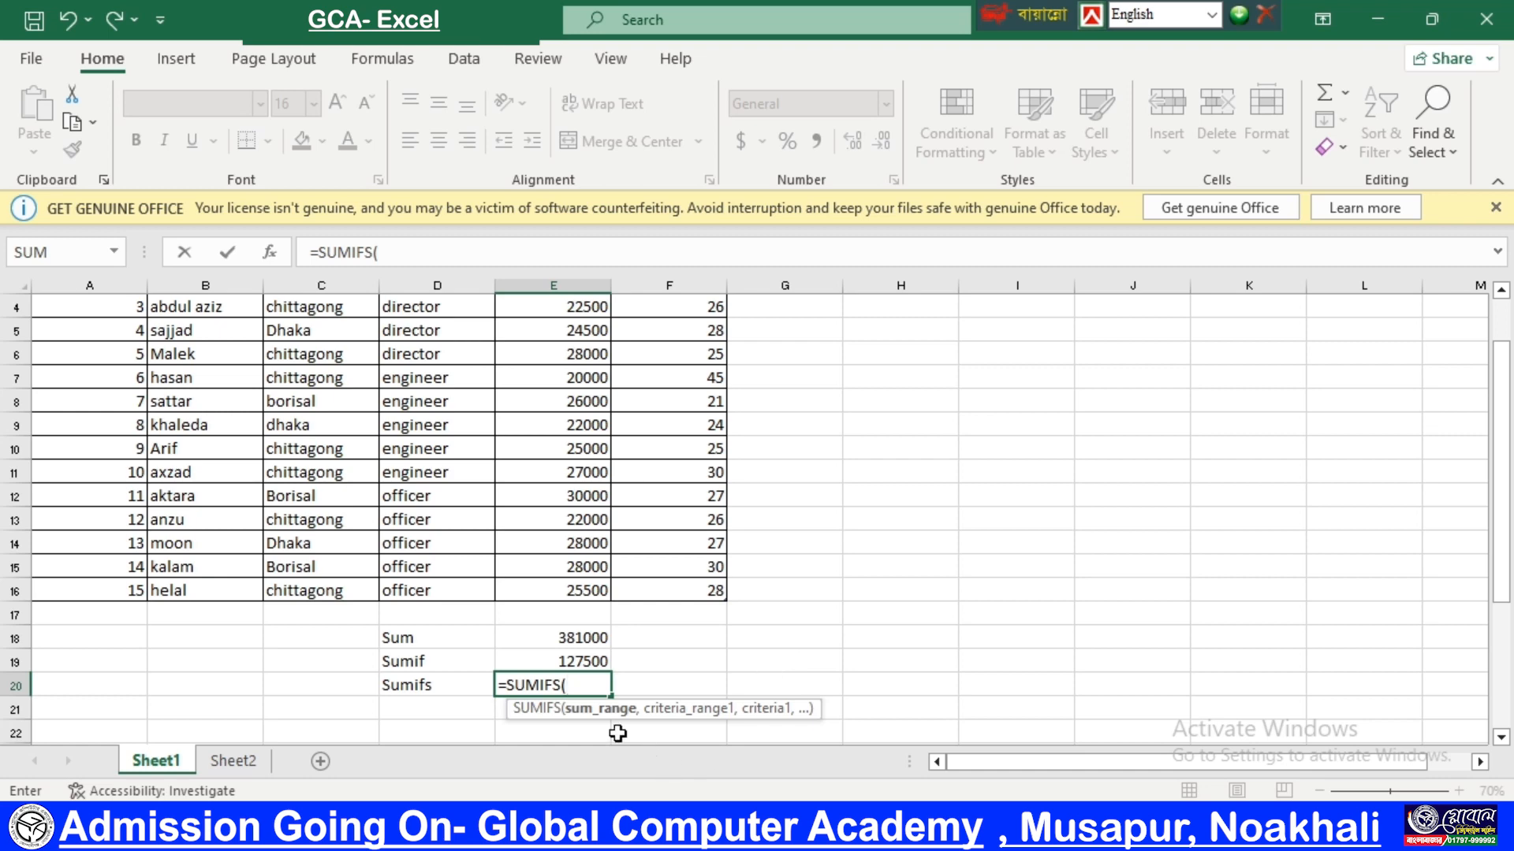
pyautogui.scroll(1, 700, 645)
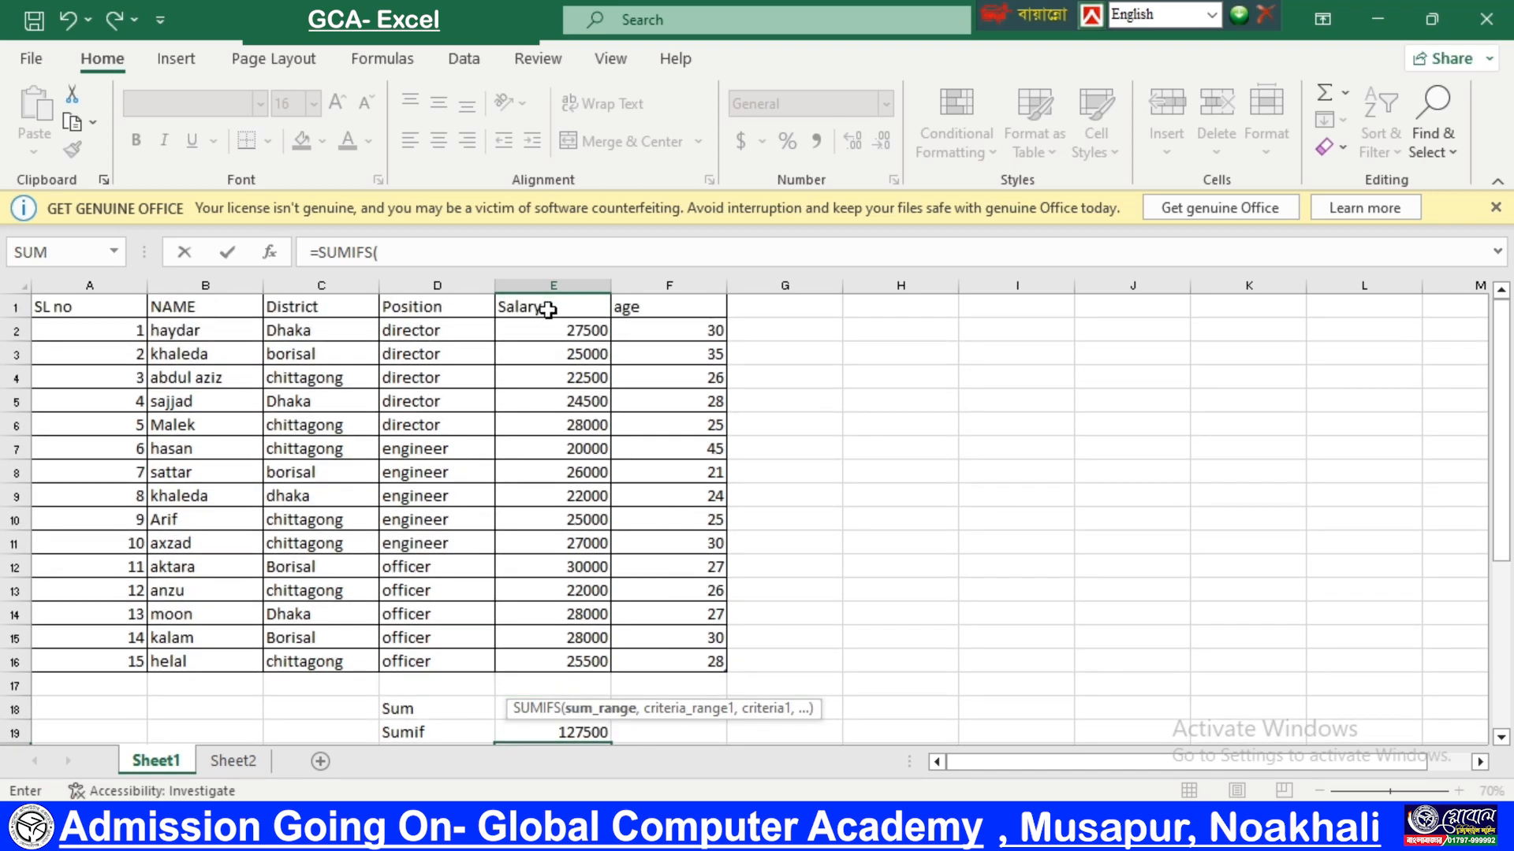
pyautogui.moveTo(544, 313); pyautogui.dragTo(569, 655)
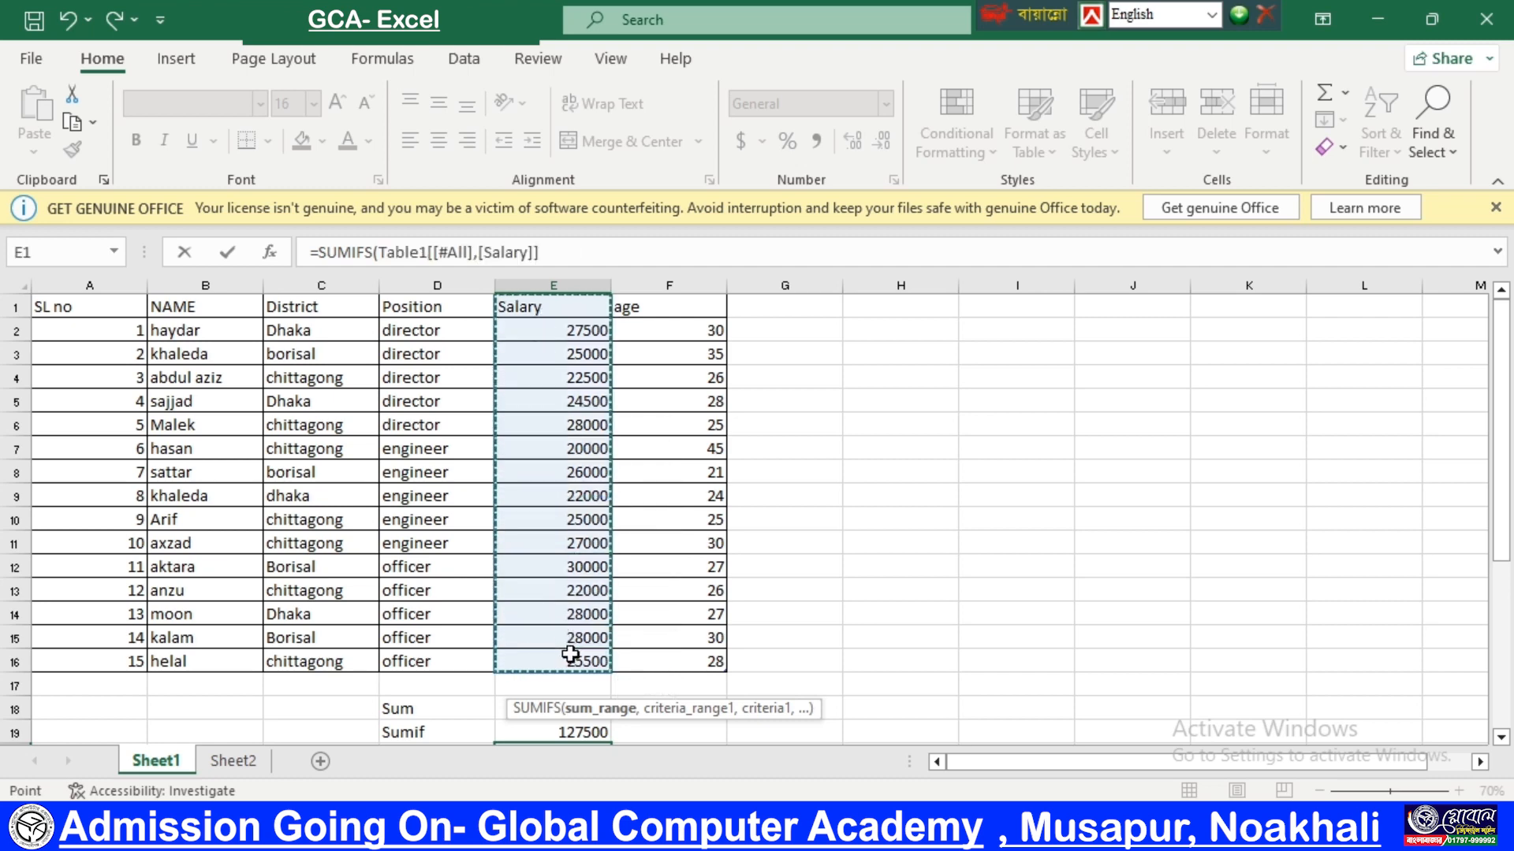
pyautogui.write(',')
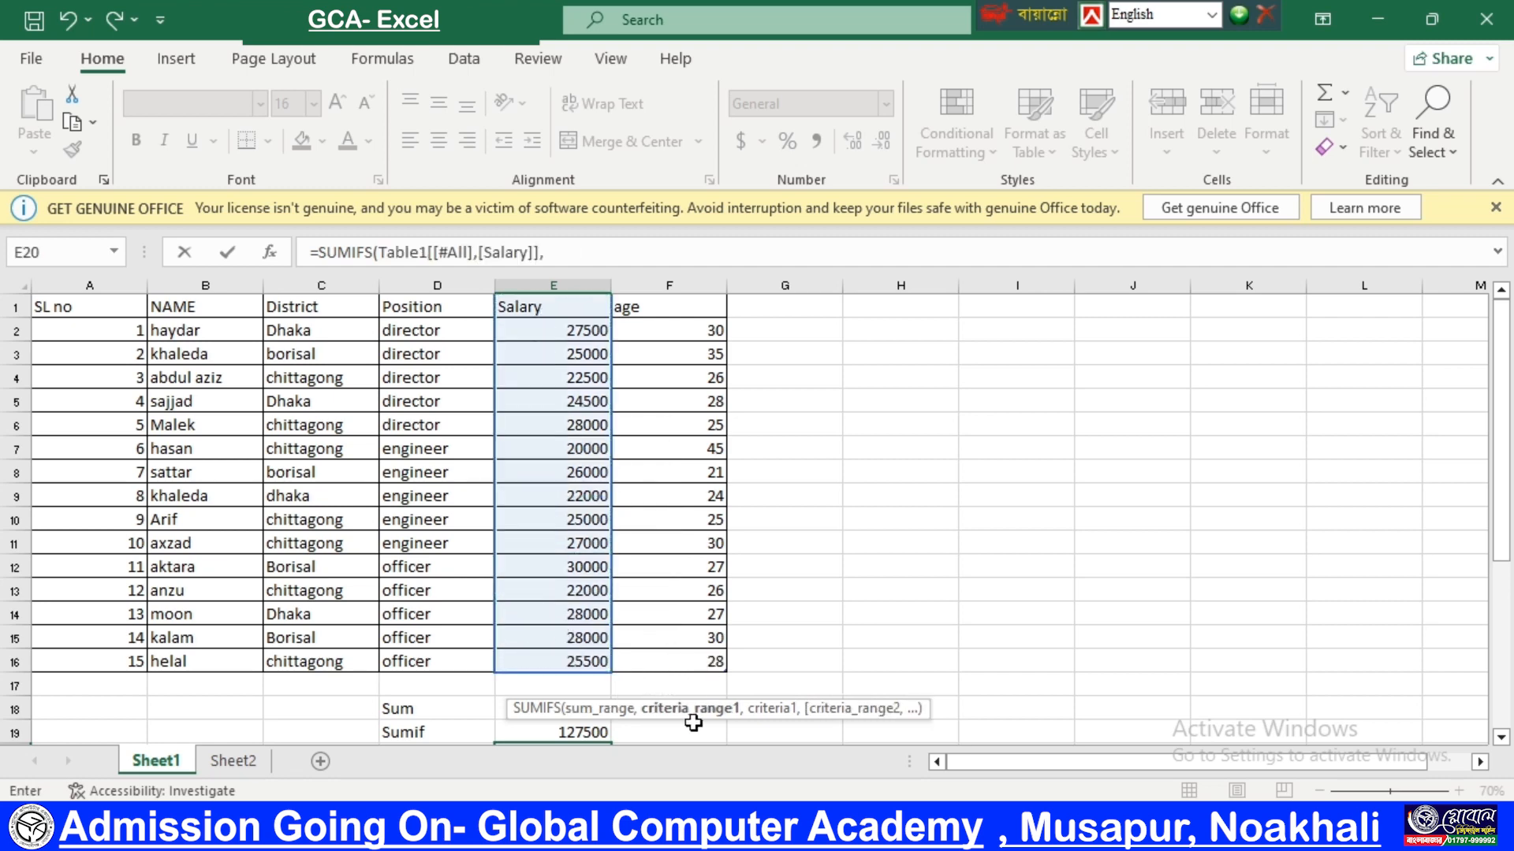
# Add the age column, including its header, as the first criteria range of the SUMIFS formula, with ">25" as its criterion.
pyautogui.scroll(-1, 702, 694)
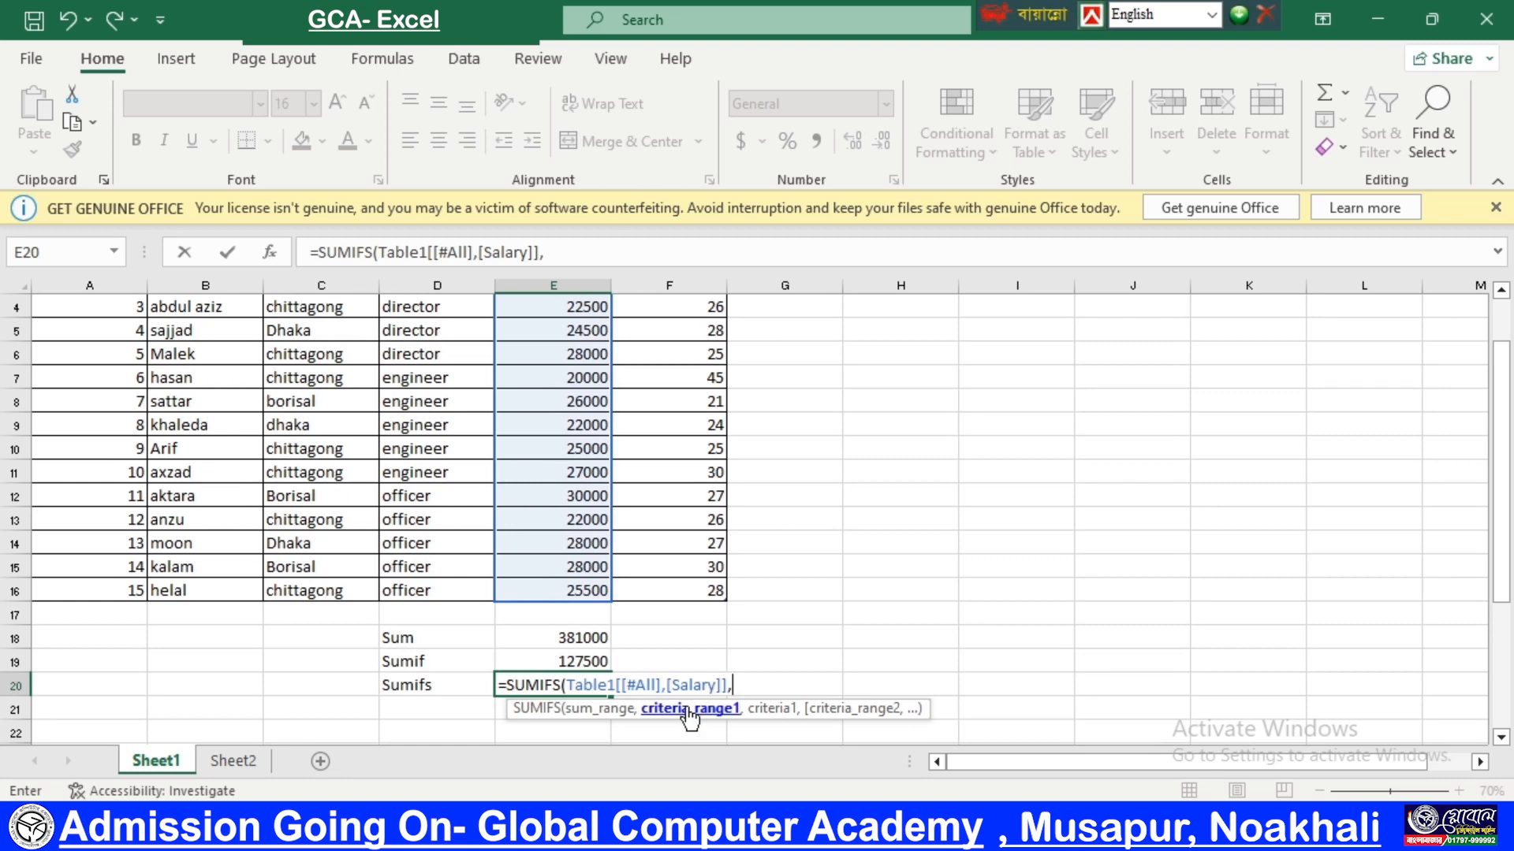
pyautogui.scroll(1, 710, 522)
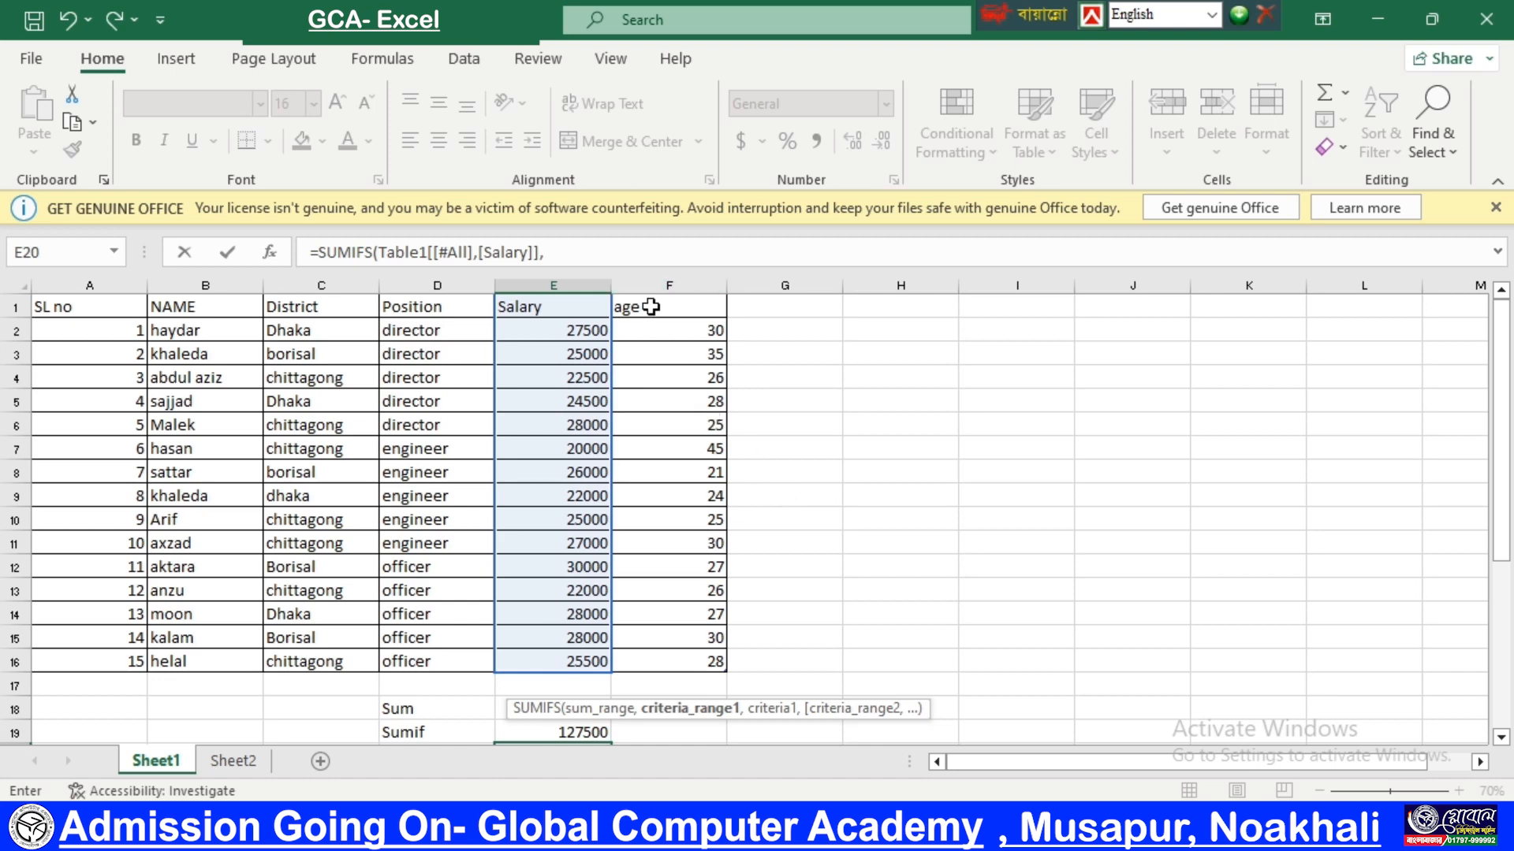
pyautogui.moveTo(652, 307); pyautogui.dragTo(670, 661)
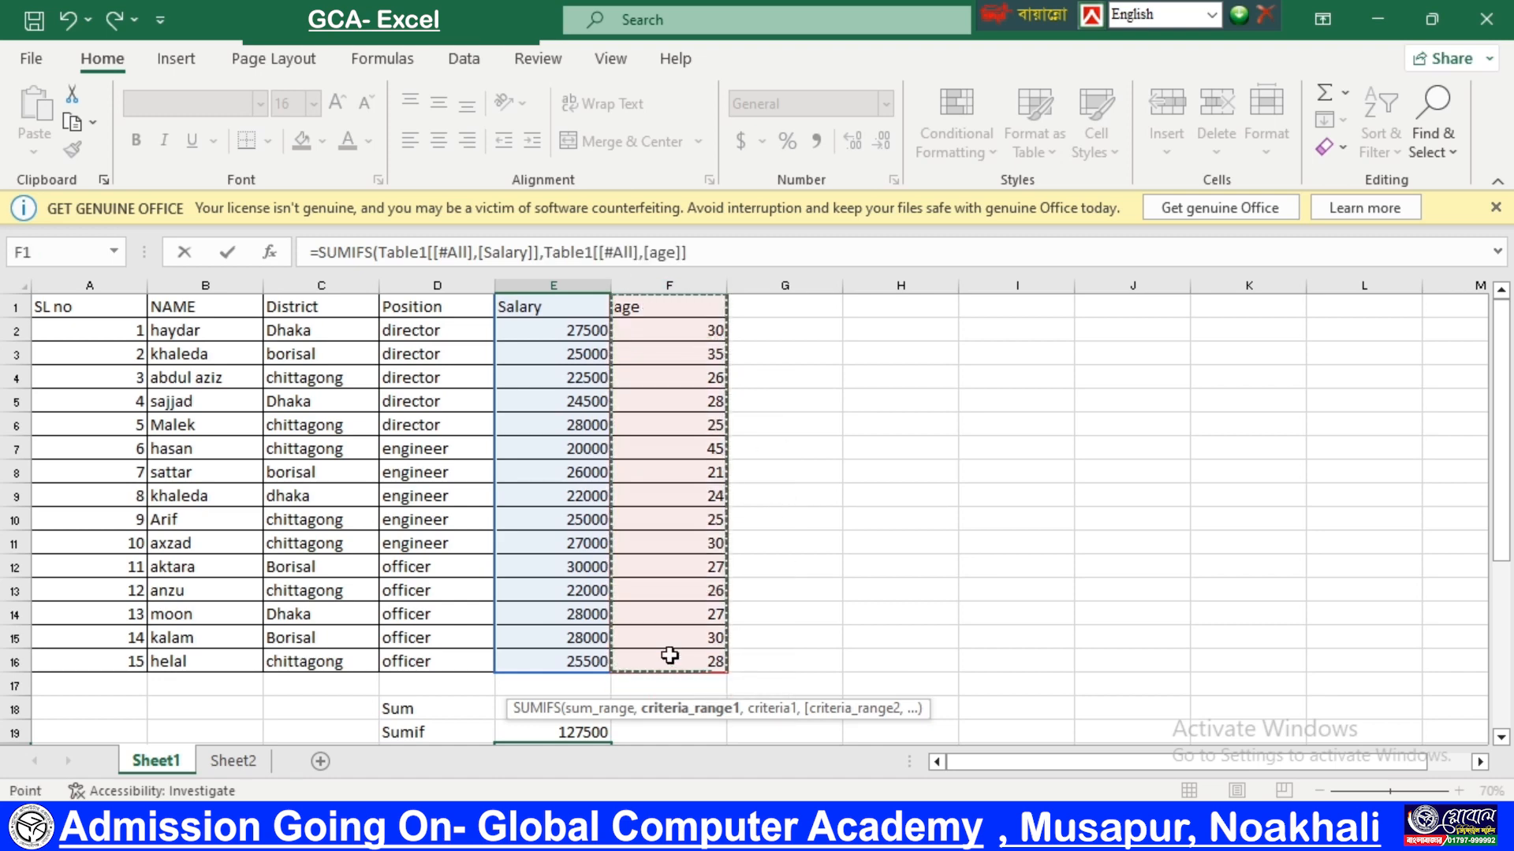
pyautogui.write(',')
pyautogui.scroll(-1, 797, 657)
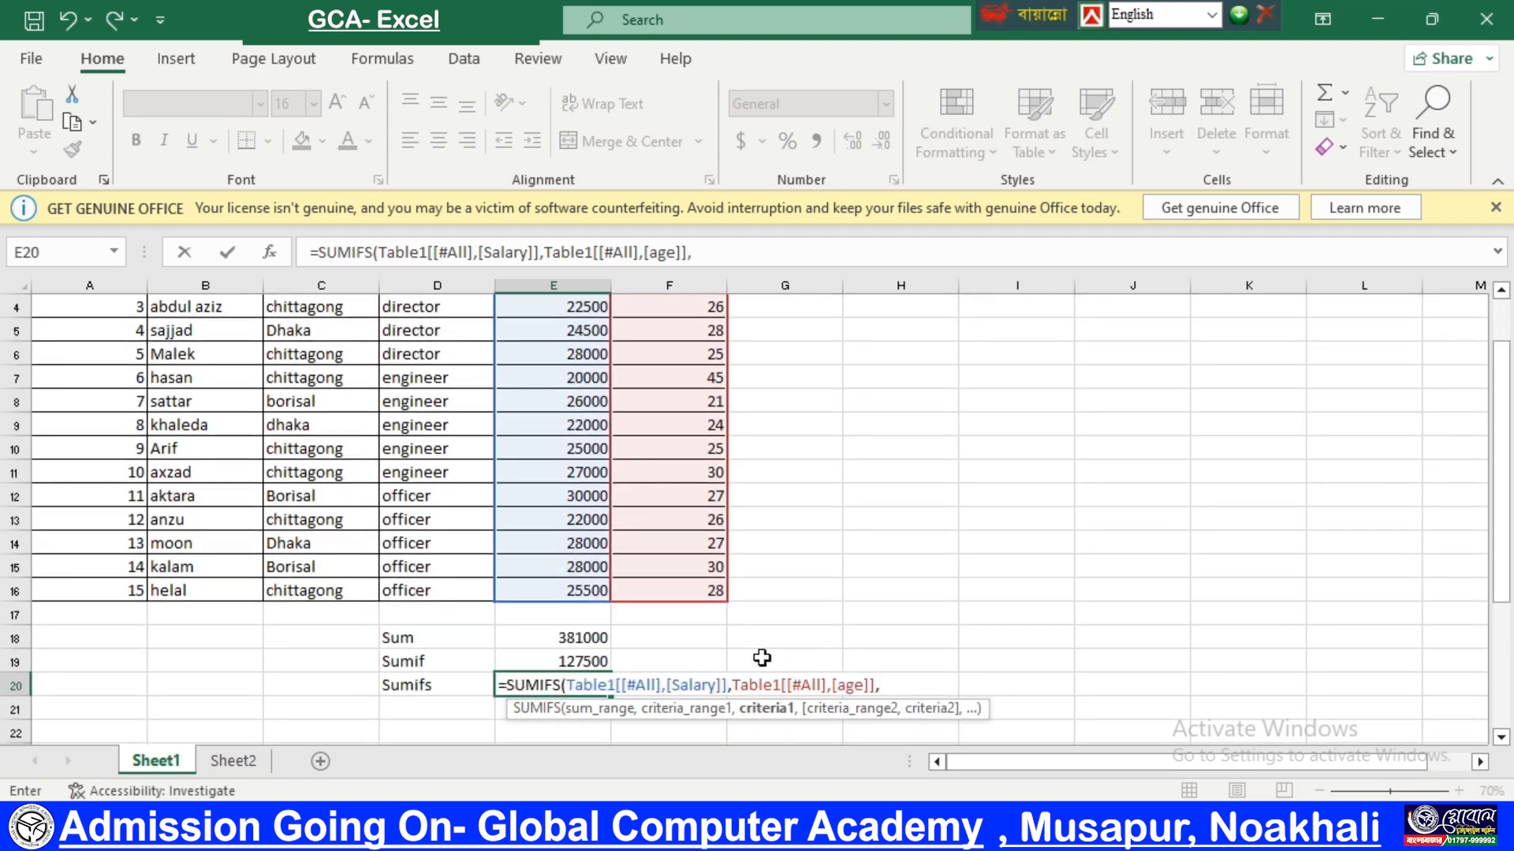
pyautogui.scroll(1, 761, 657)
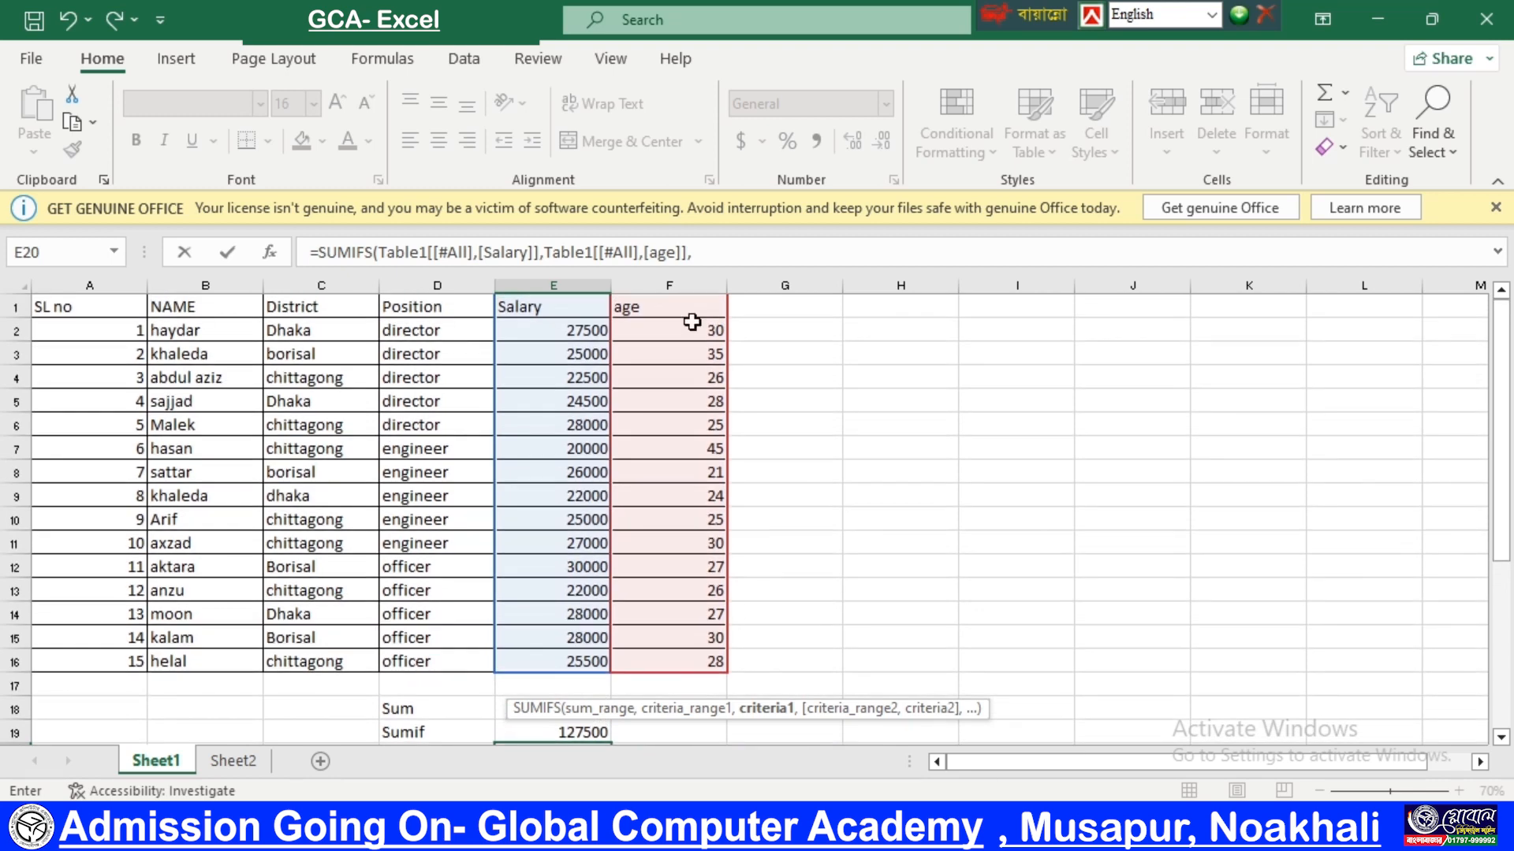
pyautogui.scroll(-1, 871, 529)
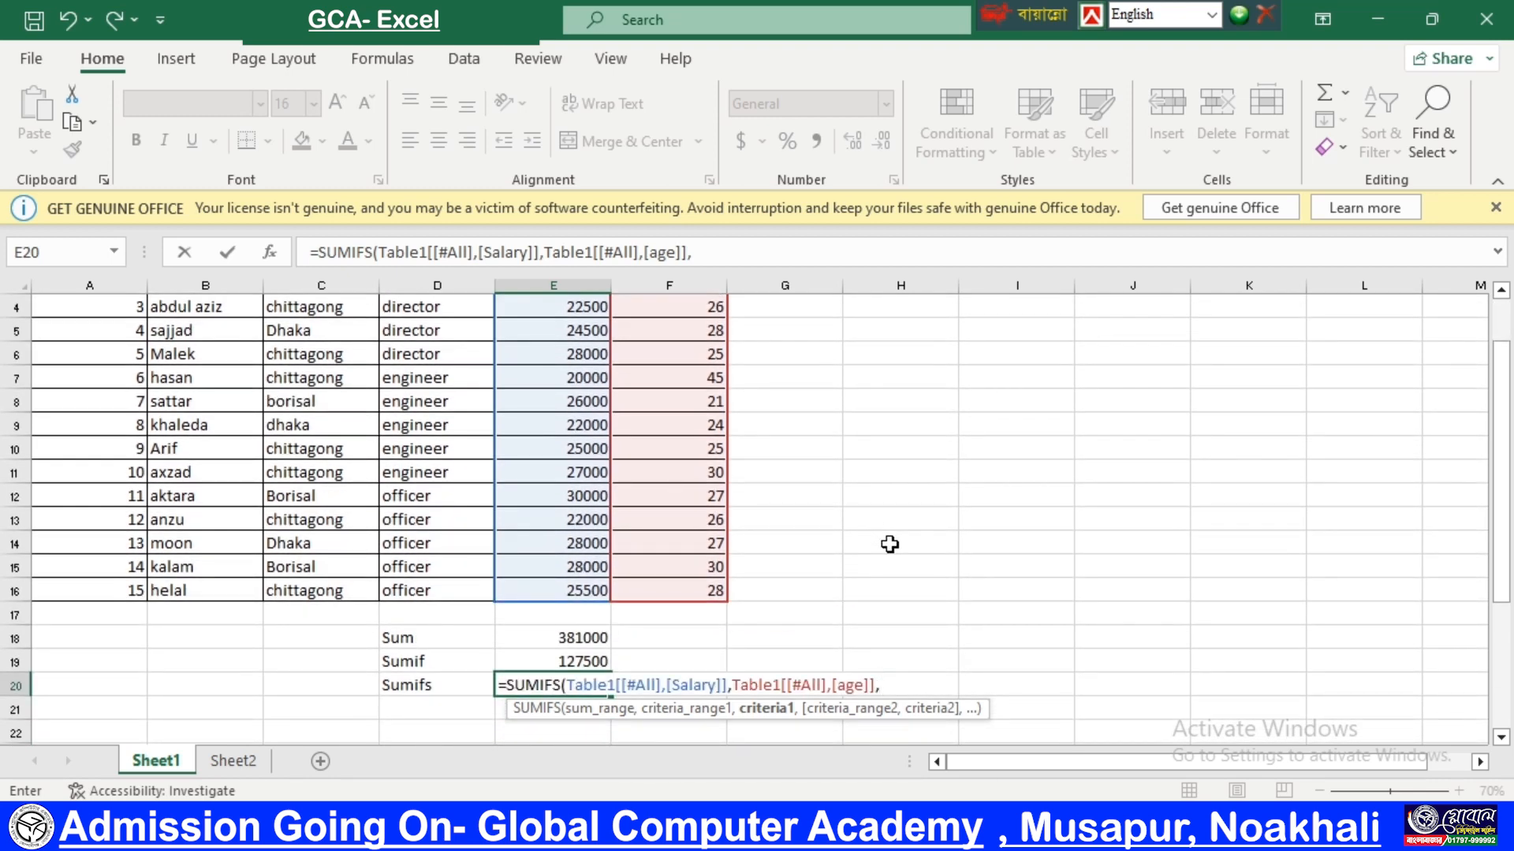
pyautogui.write('">25",')
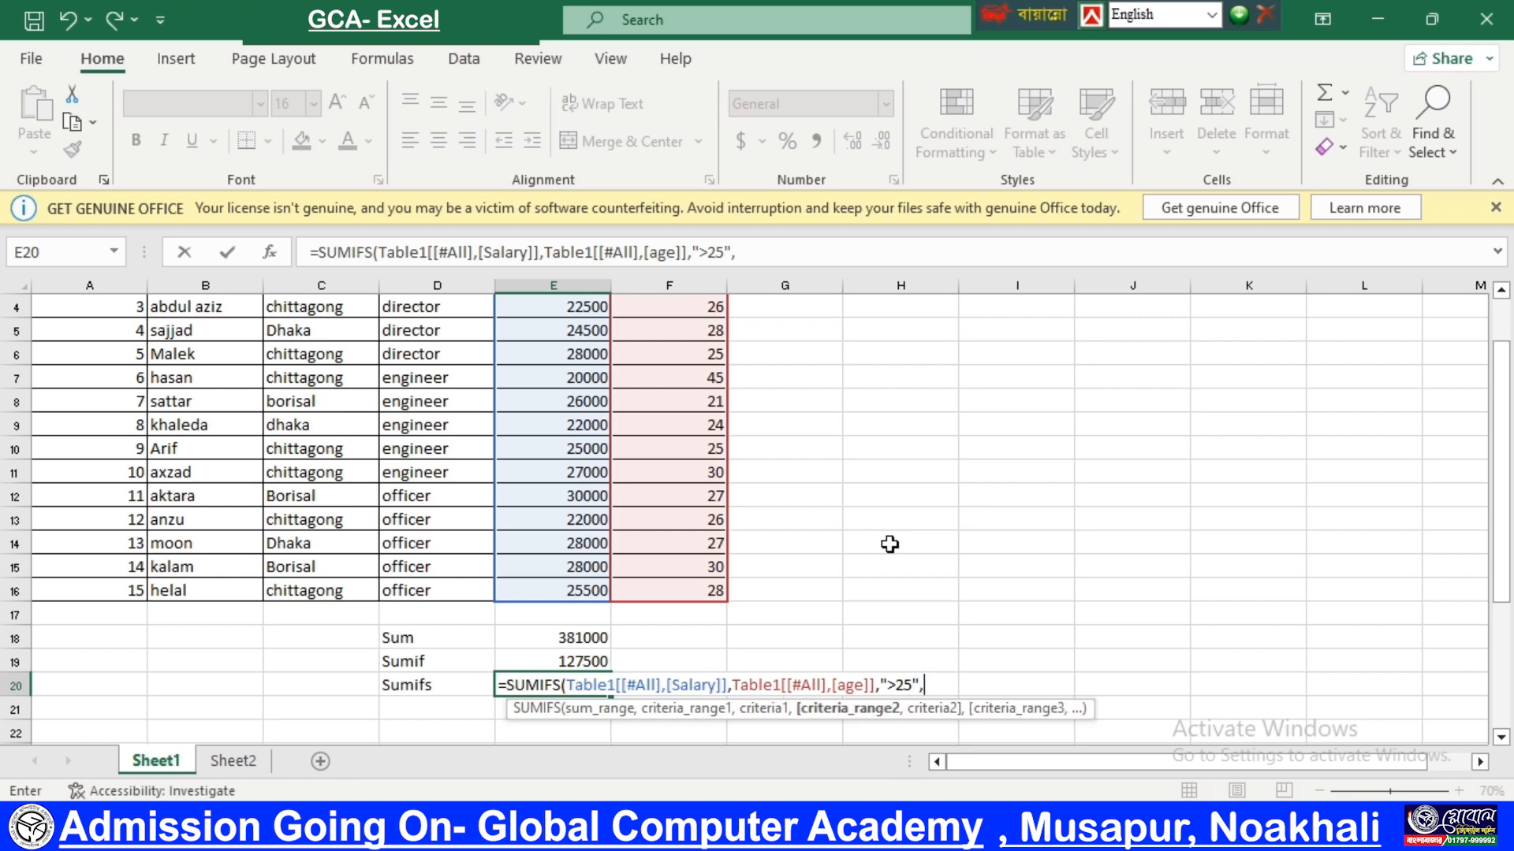
# Complete the SUMIFS formula with the Position column, including its header, as the second criteria range and "director" as its criterion.
pyautogui.scroll(1, 733, 582)
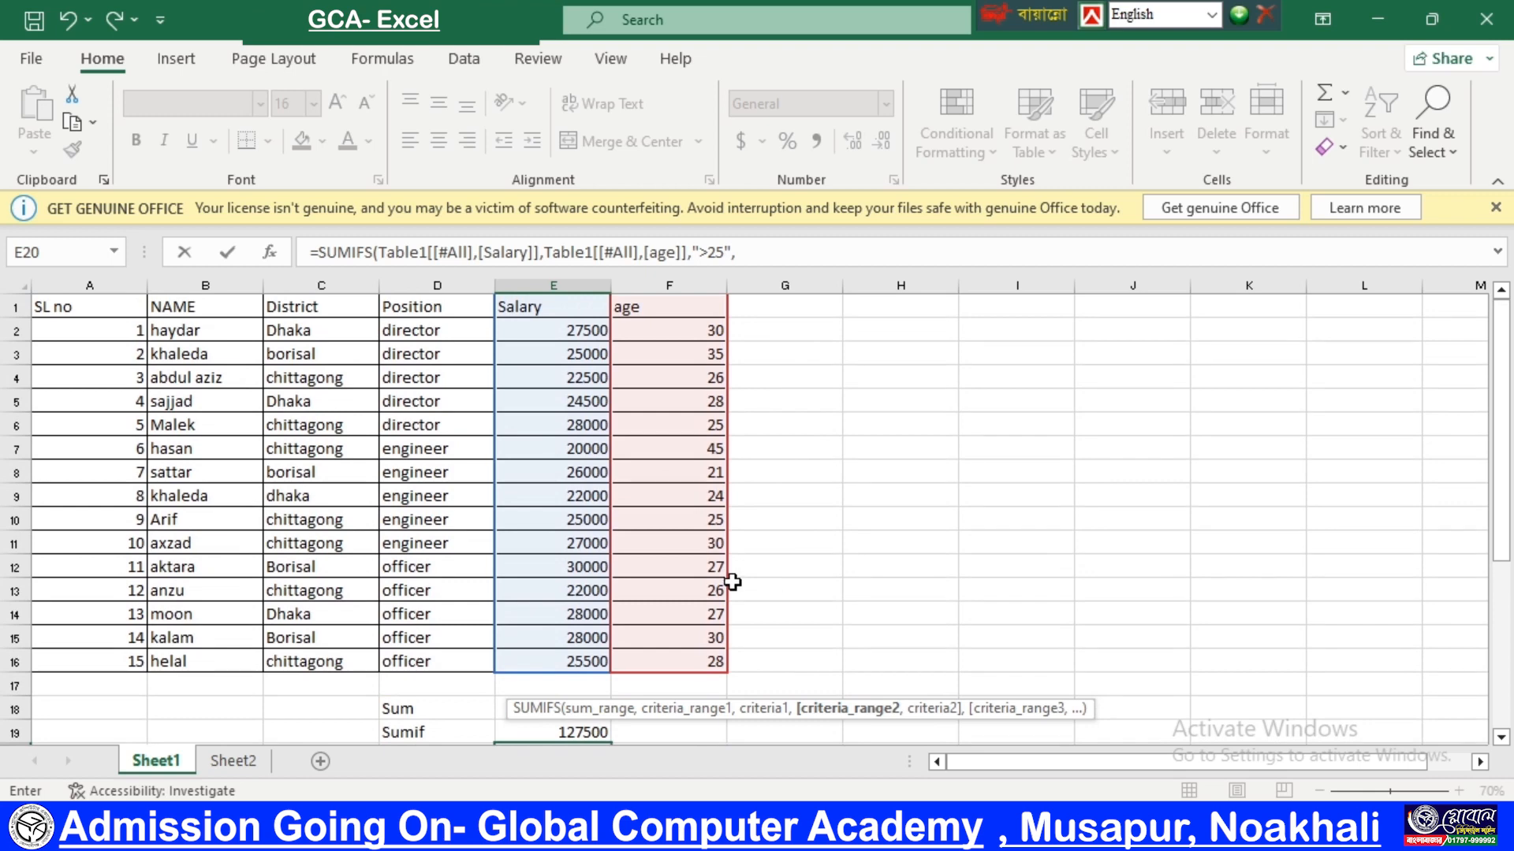
pyautogui.click(441, 309)
pyautogui.moveTo(442, 310); pyautogui.dragTo(436, 661)
pyautogui.write(',')
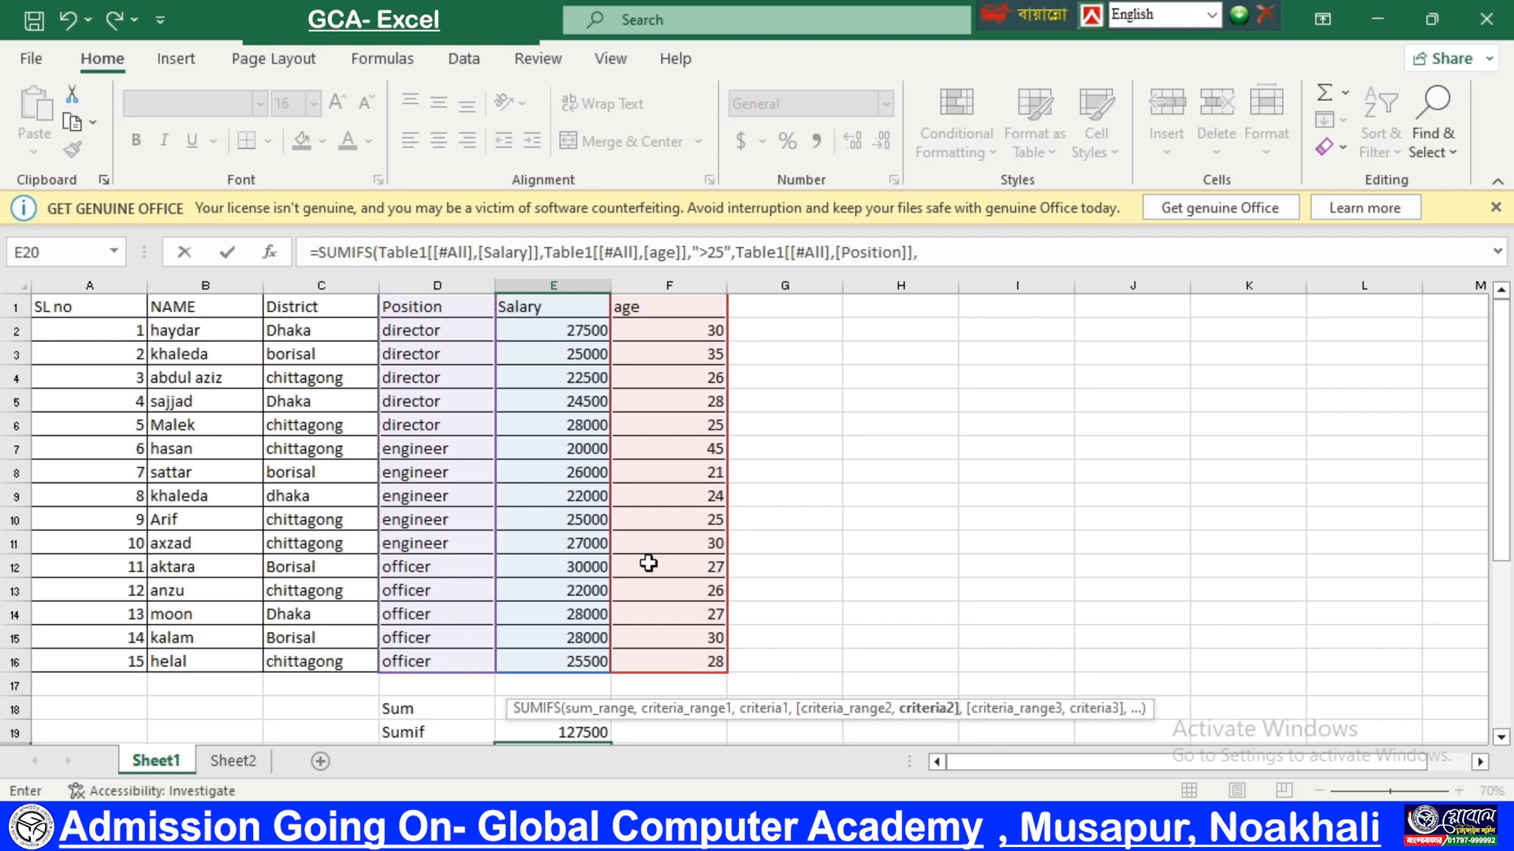
pyautogui.scroll(-2, 868, 531)
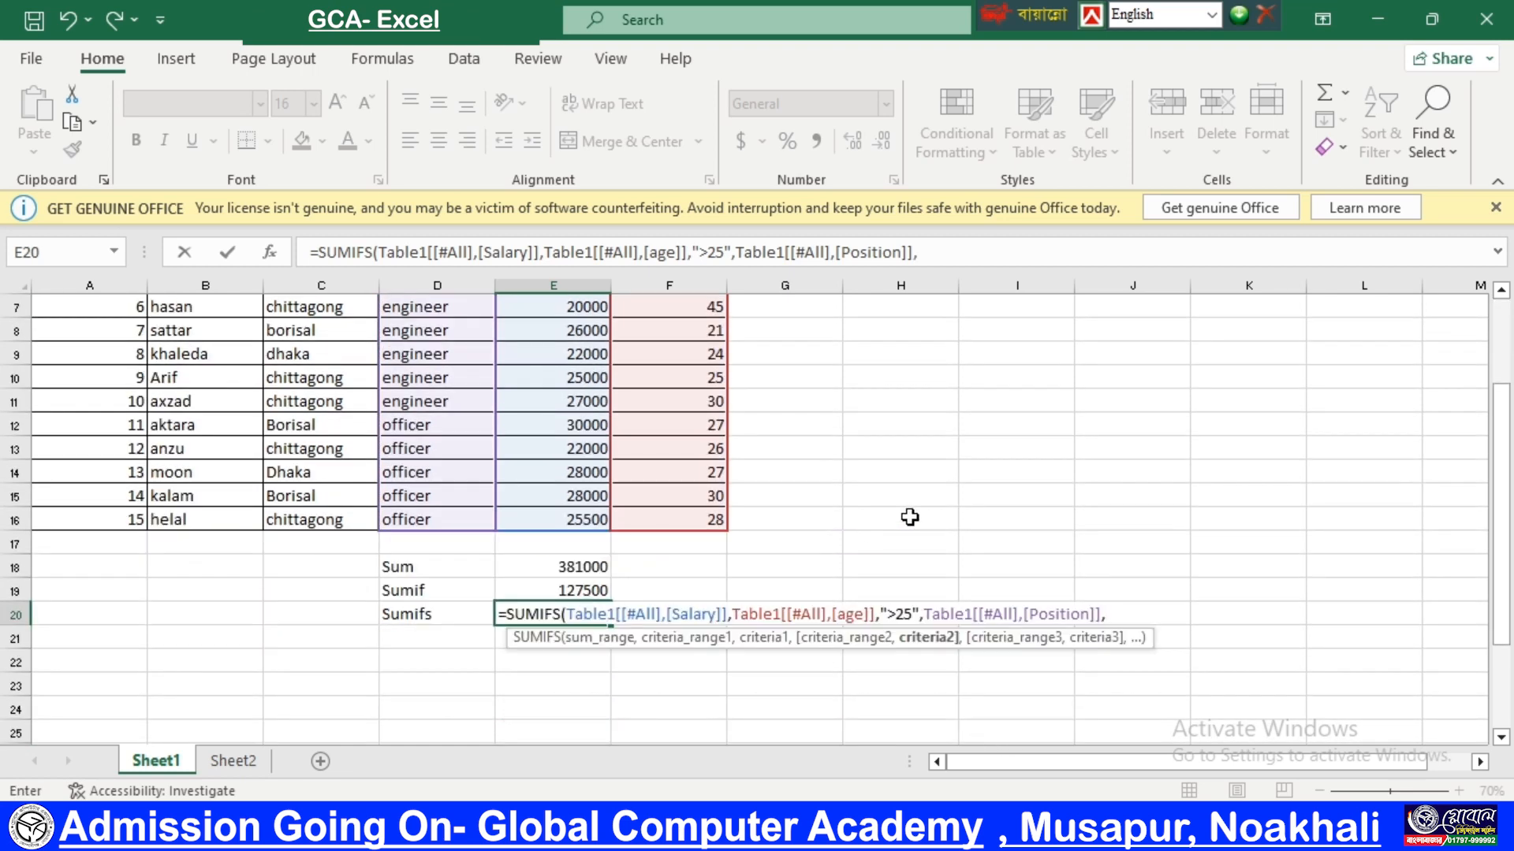
pyautogui.write('"director"')
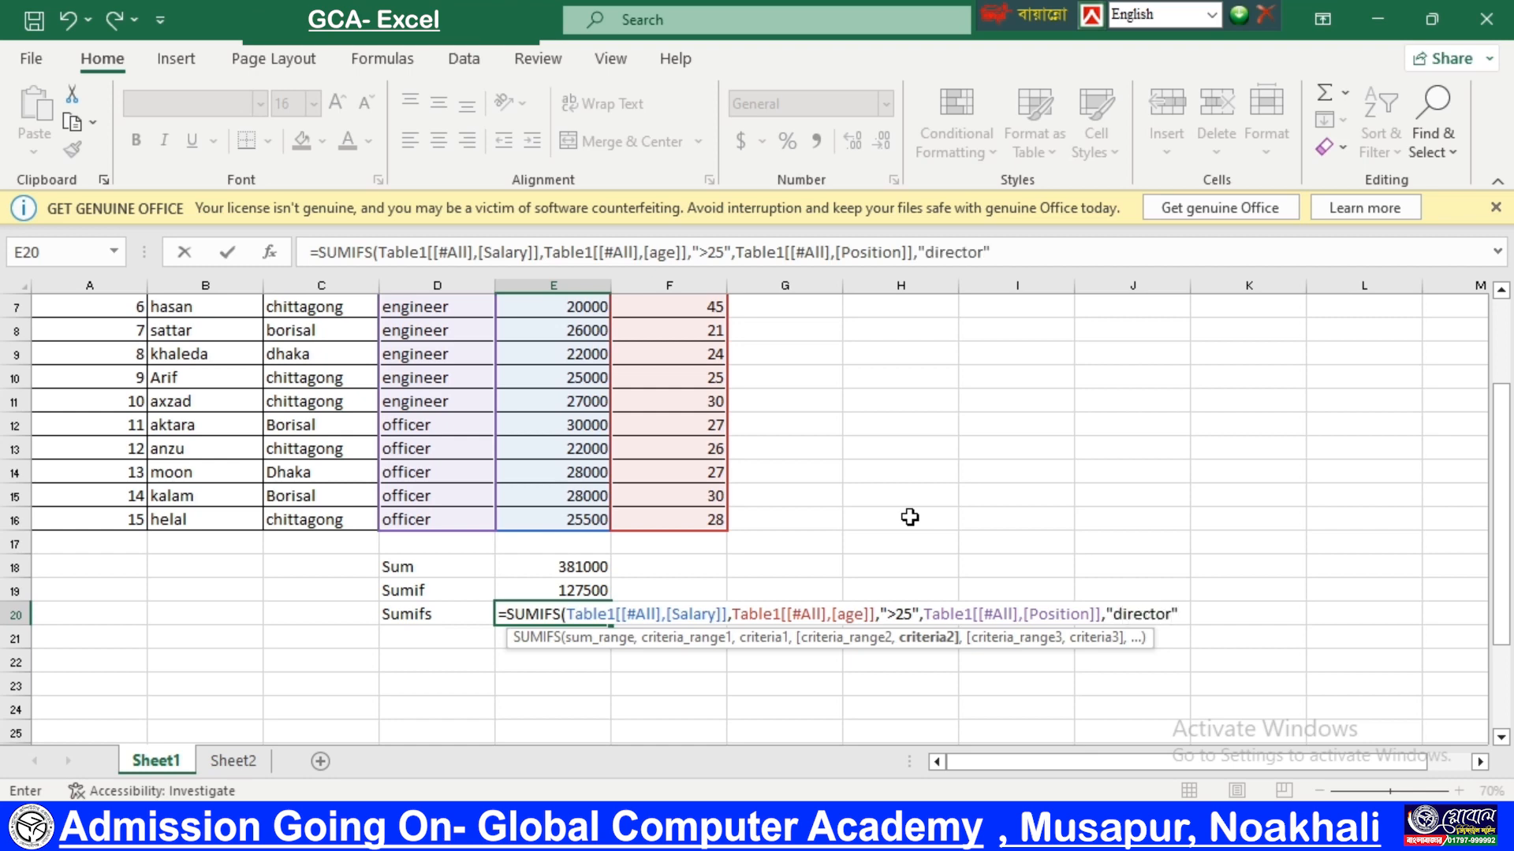
pyautogui.write(')')
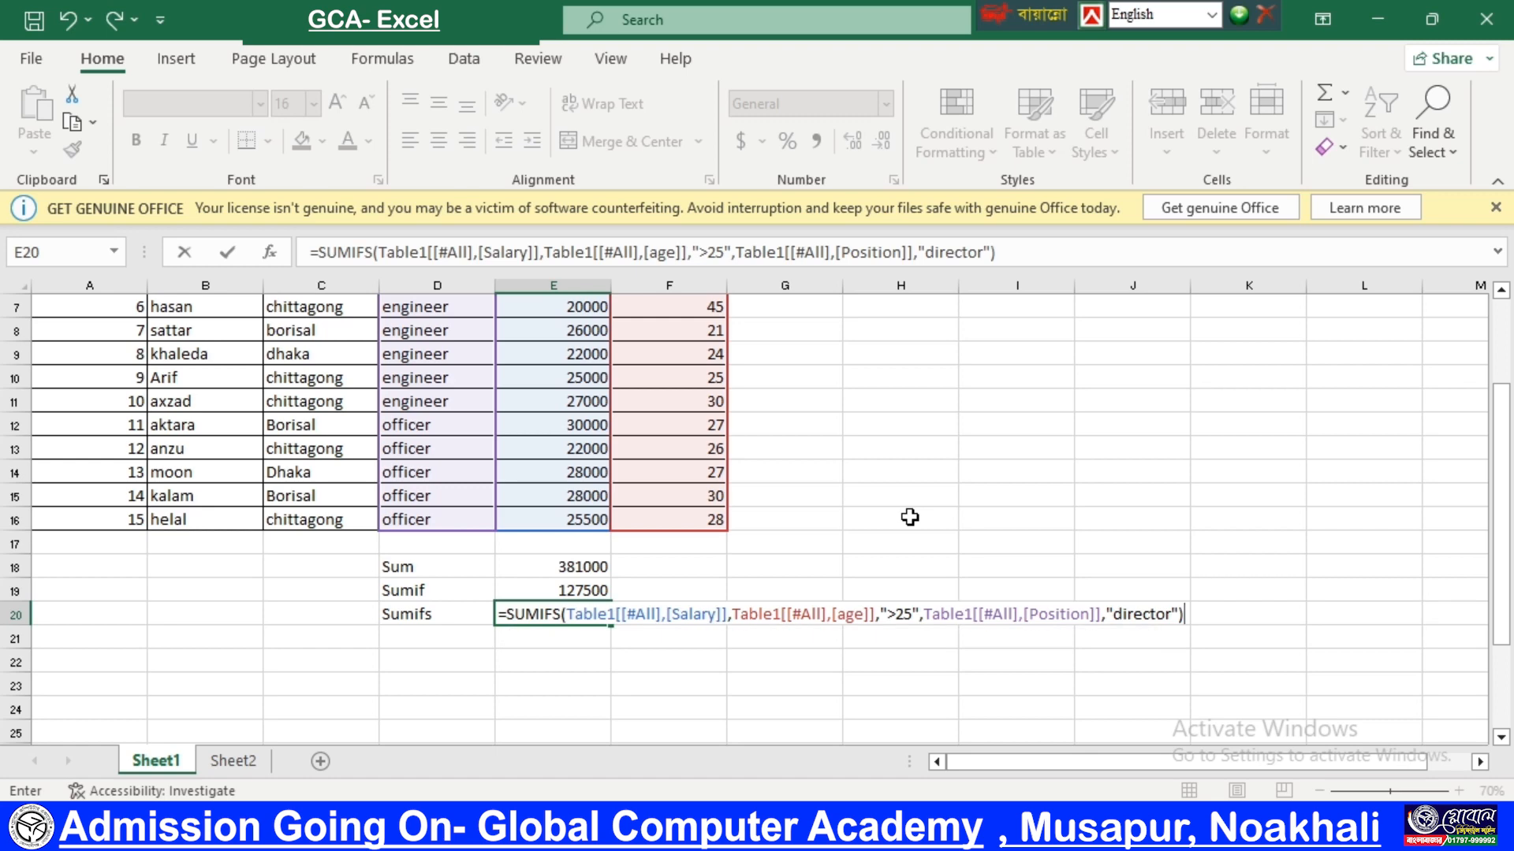
pyautogui.press('Return')
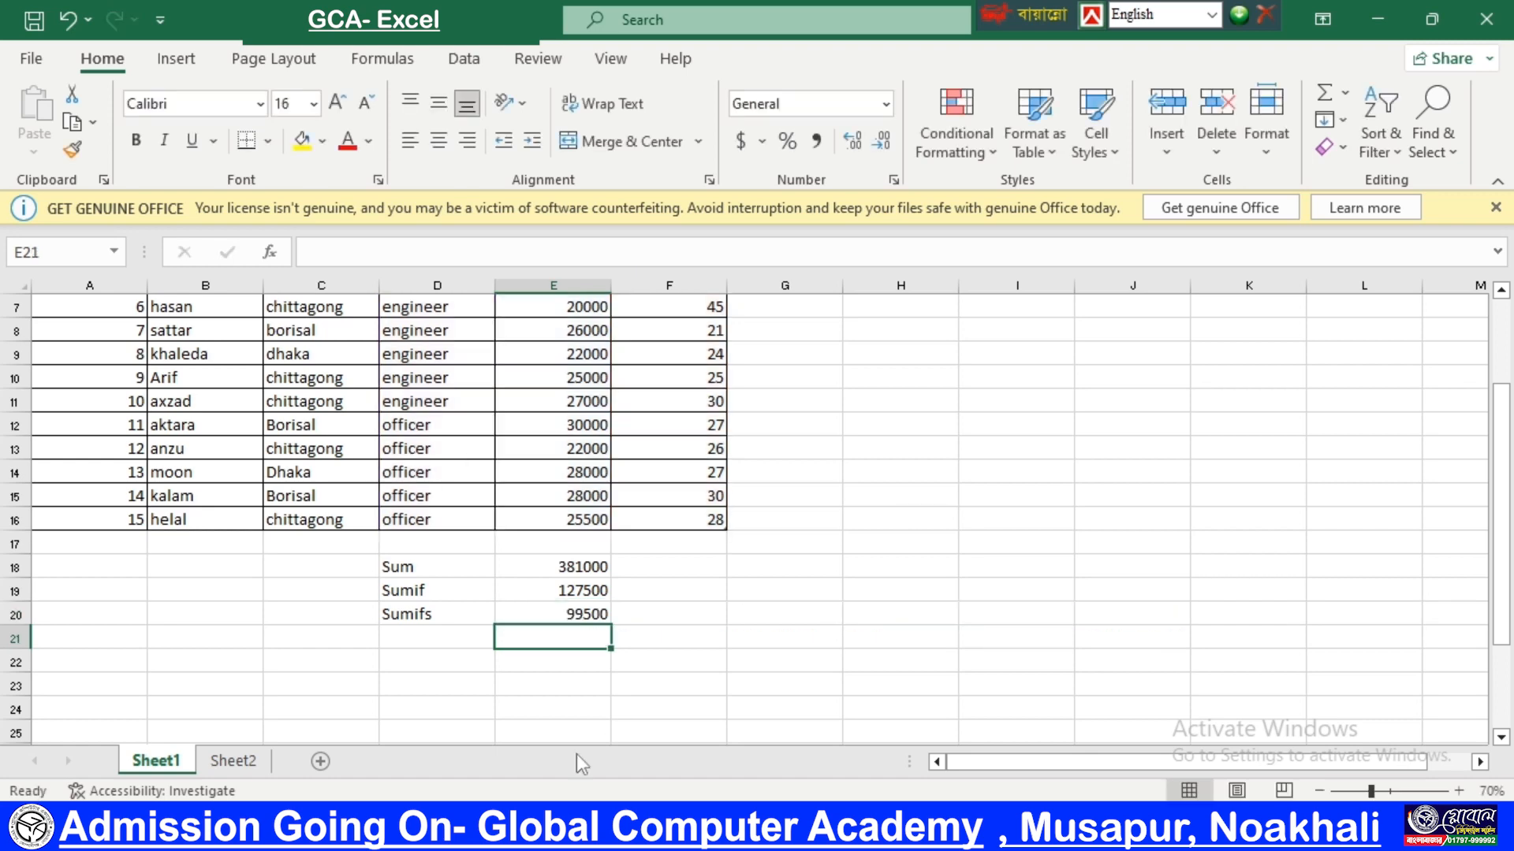
pyautogui.click(552, 613)
pyautogui.scroll(2, 820, 671)
pyautogui.scroll(-1, 820, 671)
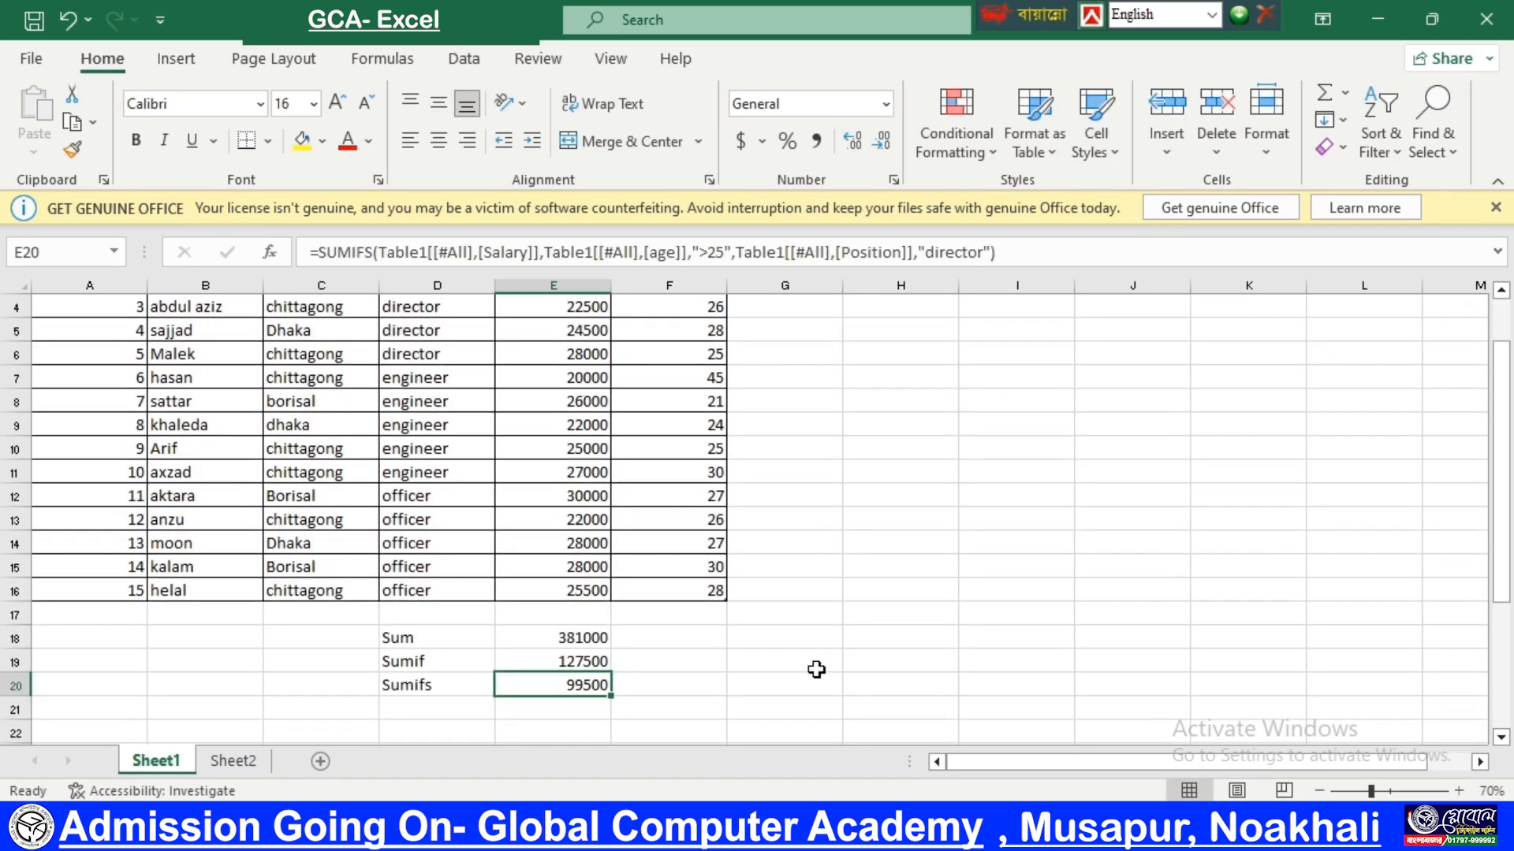